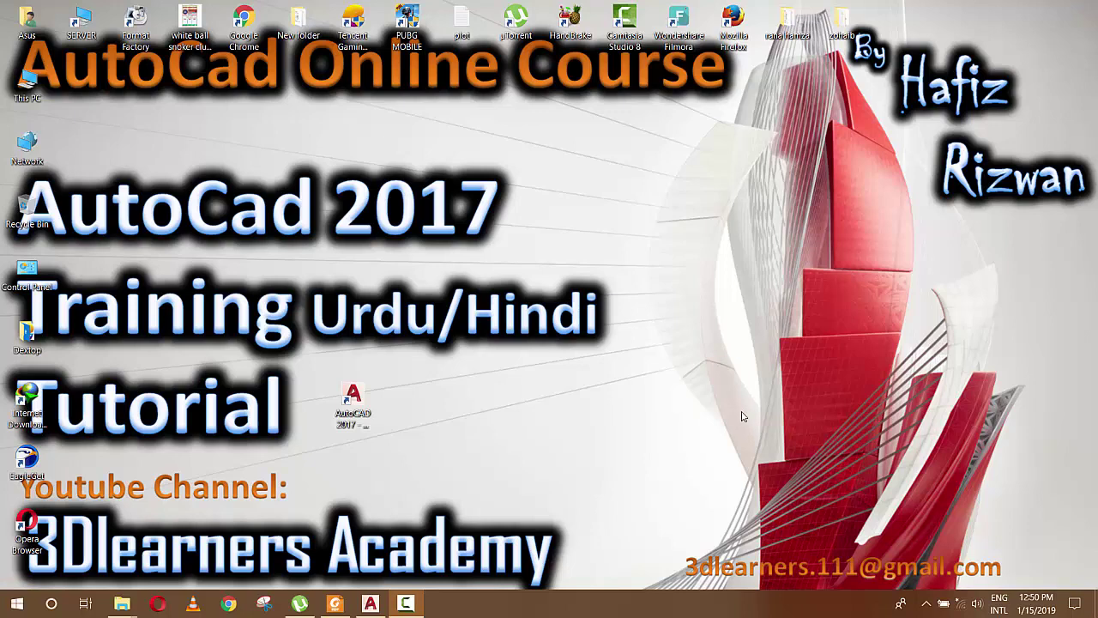
Bring the ToOr-Model.pdf wheel reference to the front in Foxit Reader.
click(334, 605)
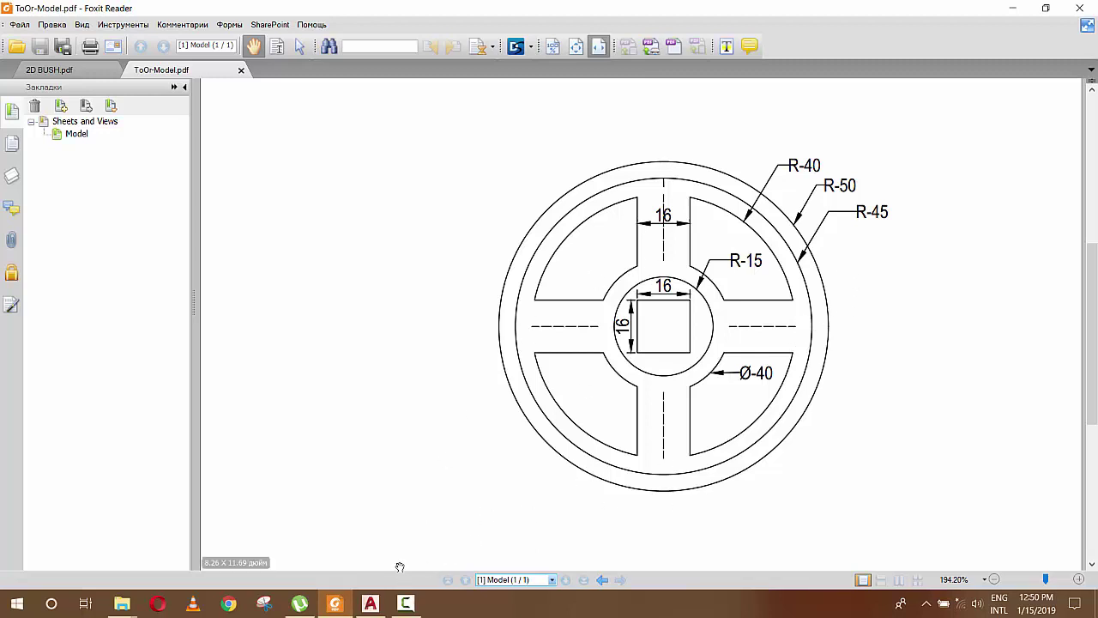
Draw the first circle of radius 15, checking the reference PDF for its size.
click(370, 603)
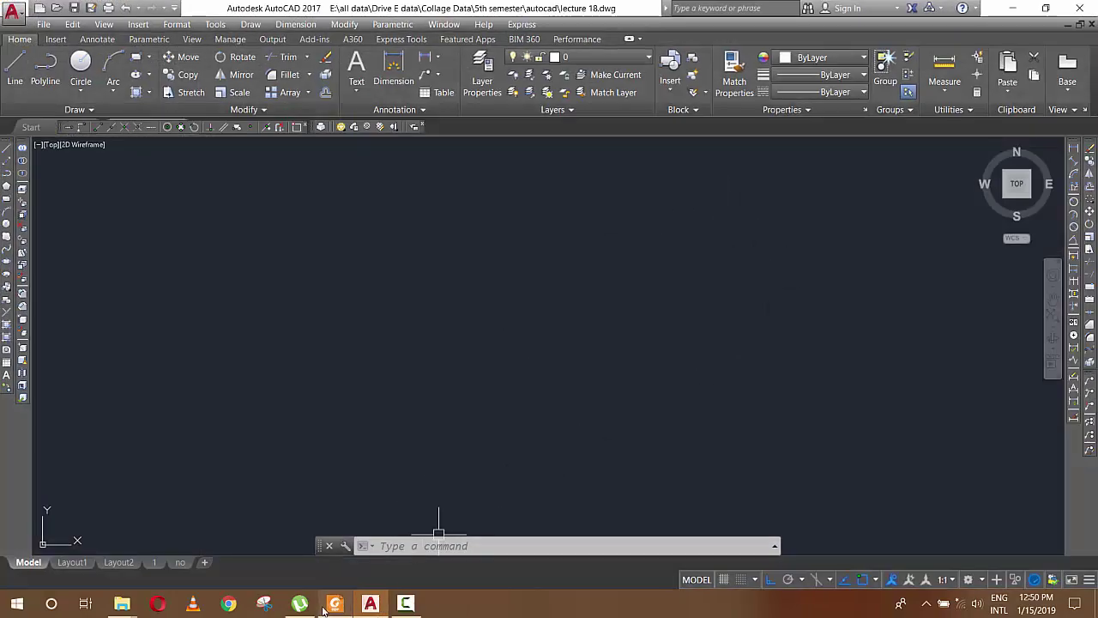
click(334, 603)
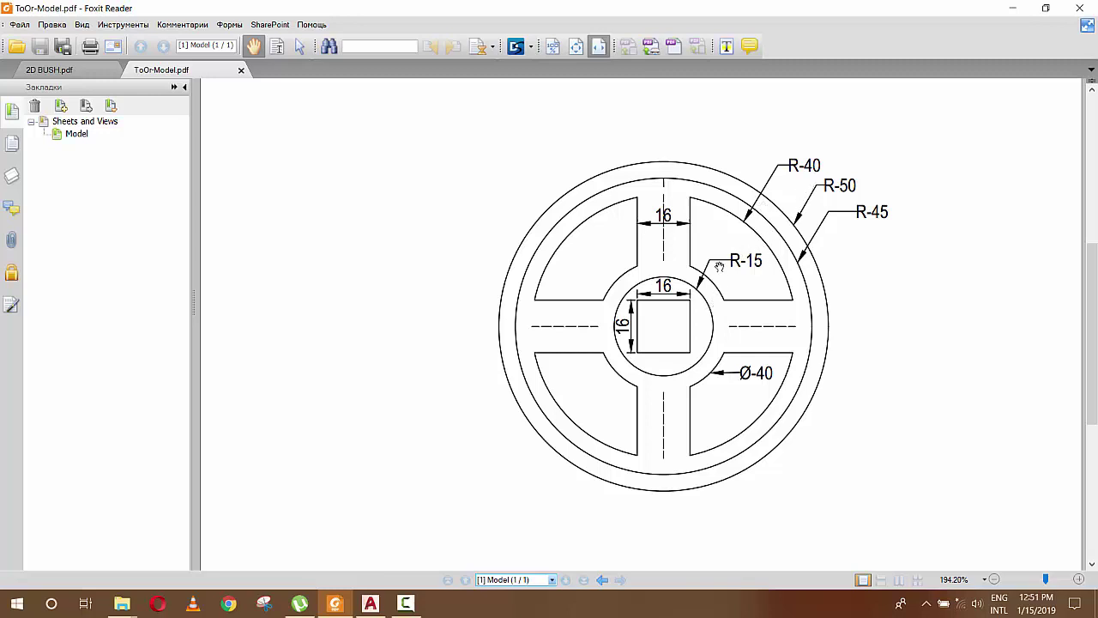
click(1013, 7)
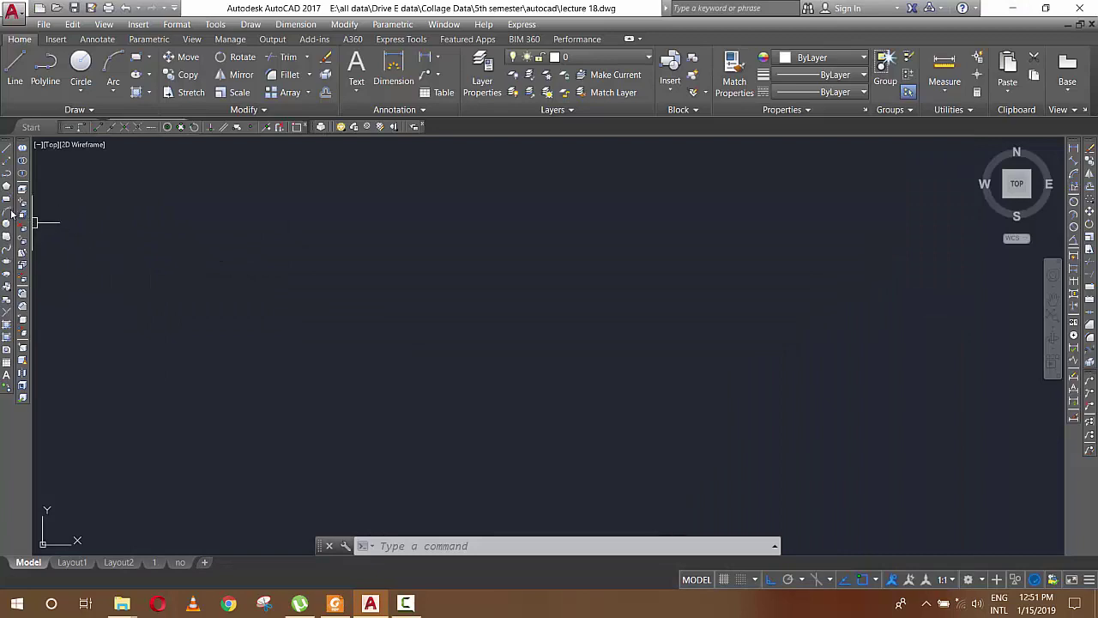
click(6, 225)
click(530, 341)
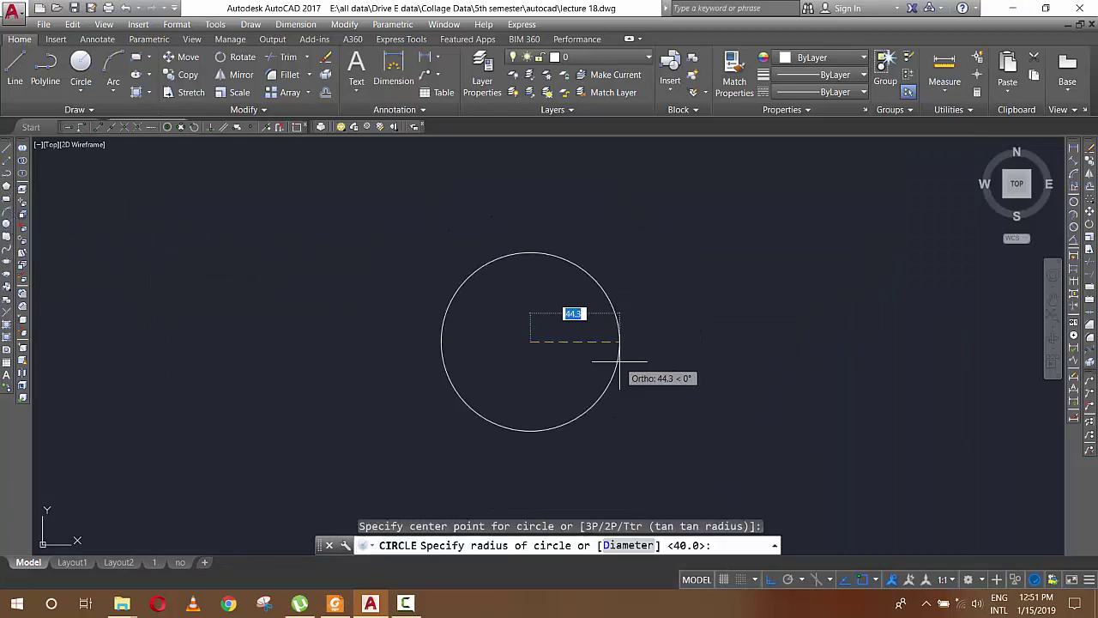
click(335, 603)
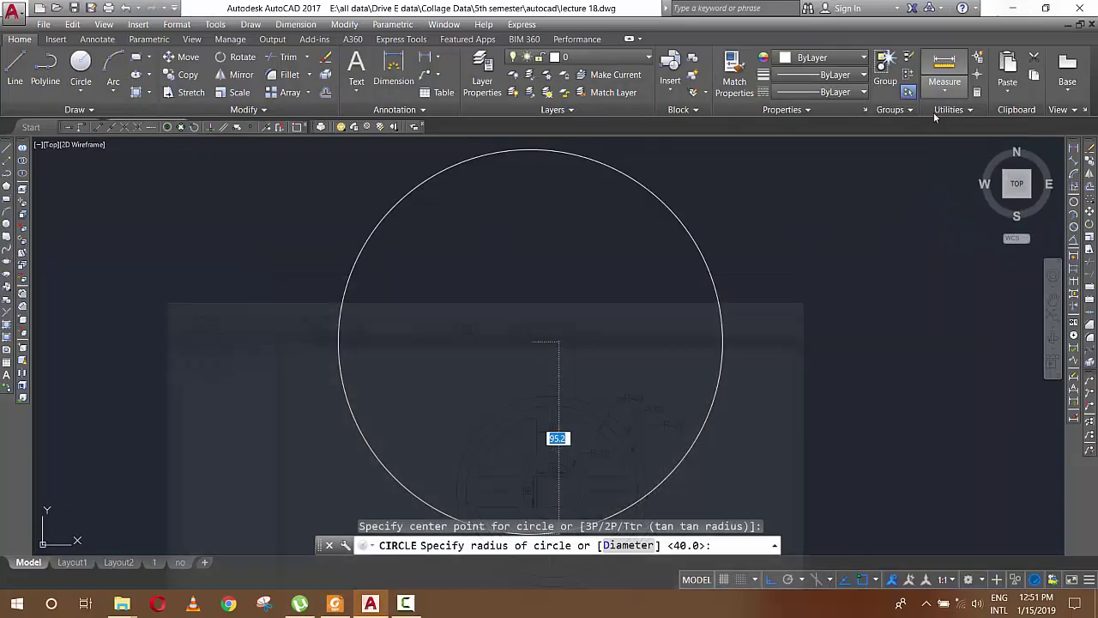
click(1013, 8)
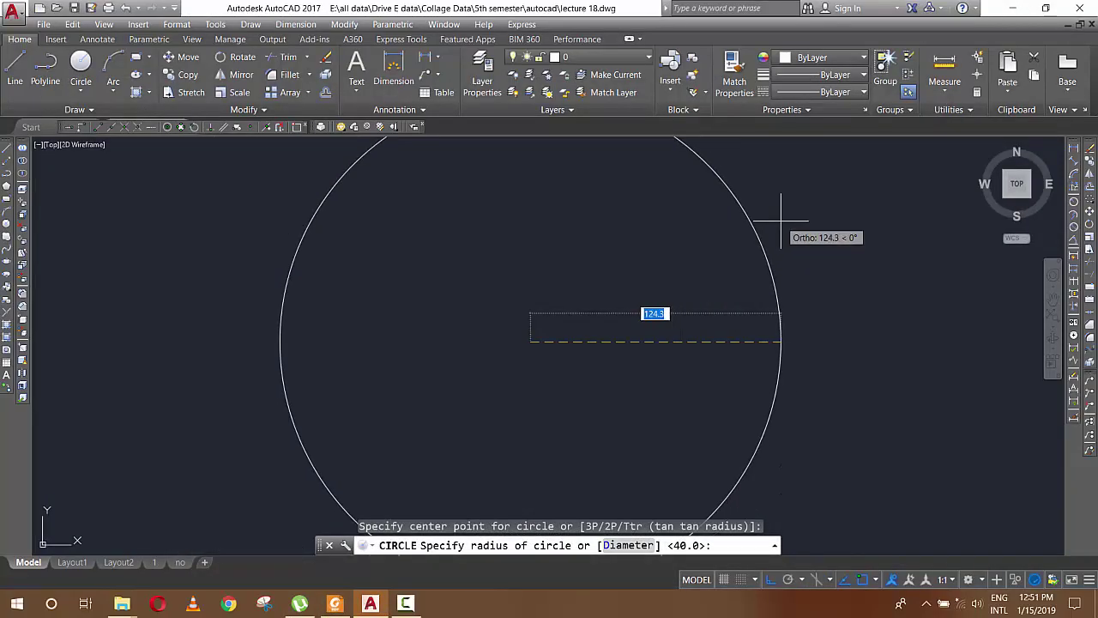
text(15)
key(Return)
key(Return)
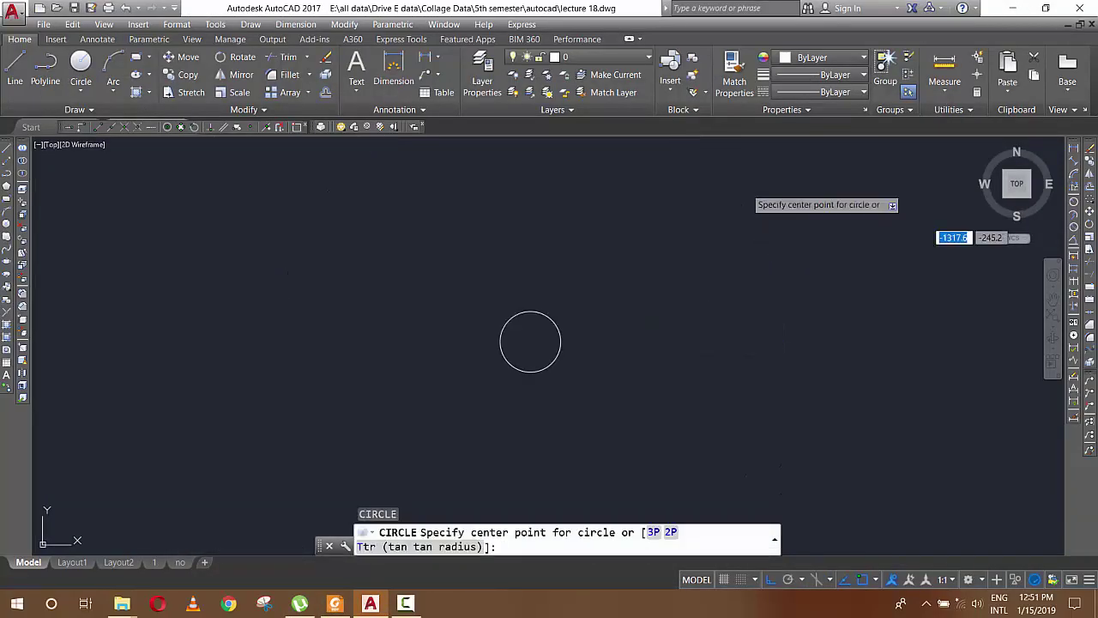
Add a radius 20 circle on the same centre.
click(530, 341)
key(alt+Tab)
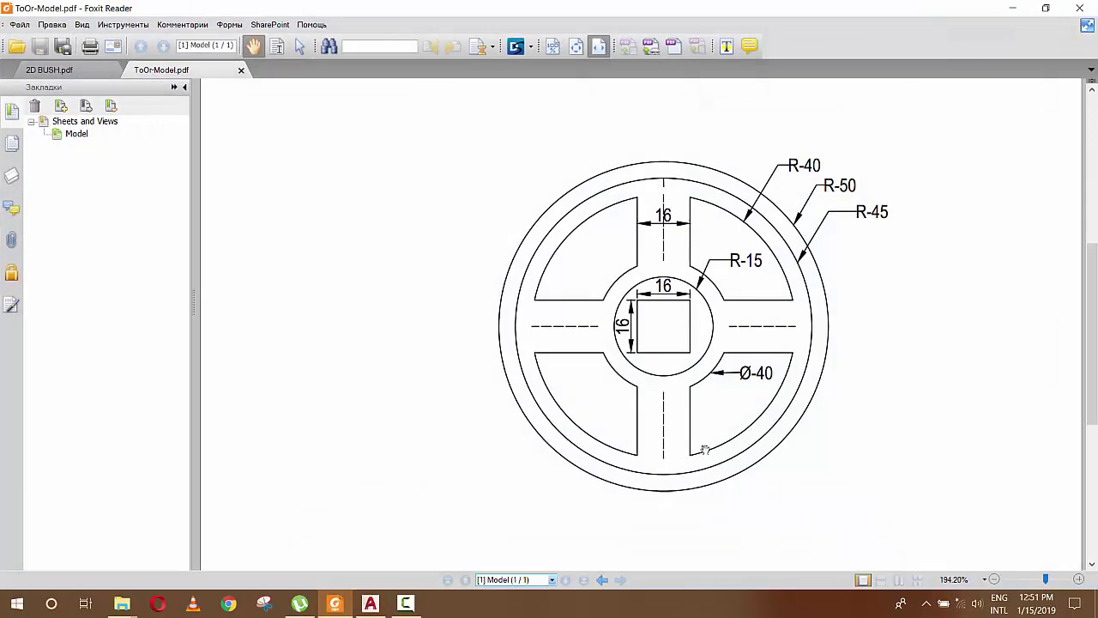
key(alt+Tab)
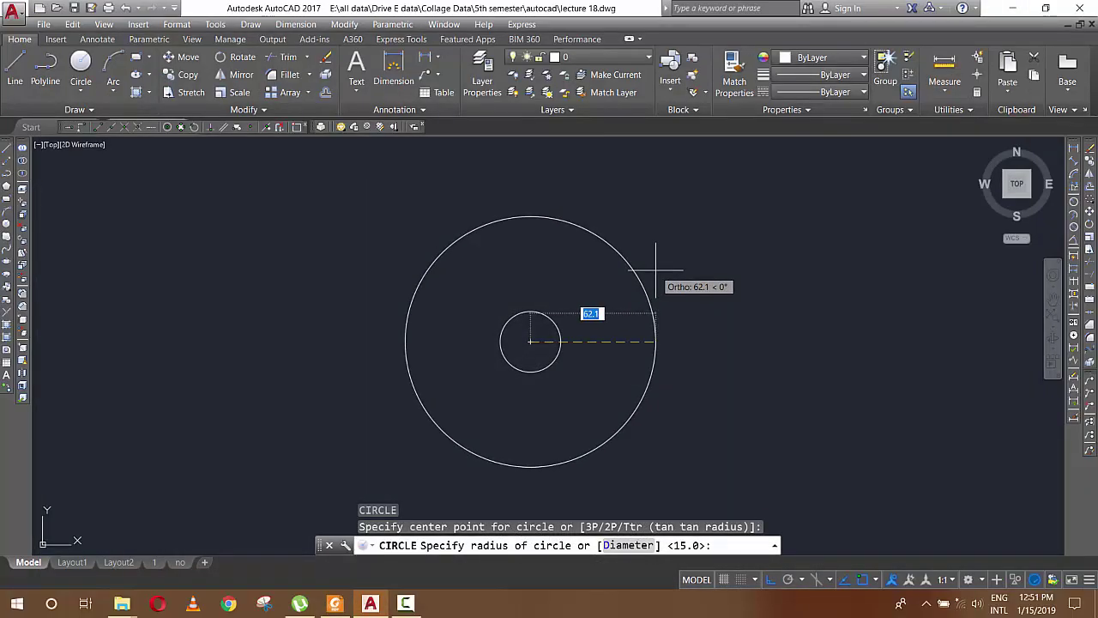
text(20)
key(Return)
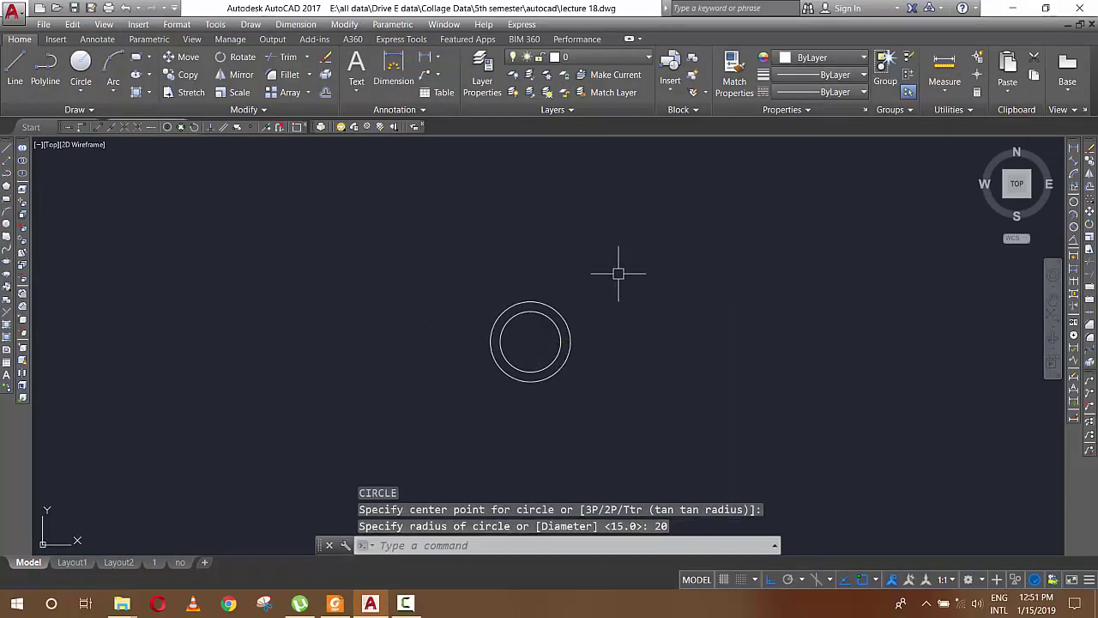
Add a radius 40 circle on the shared centre.
click(6, 228)
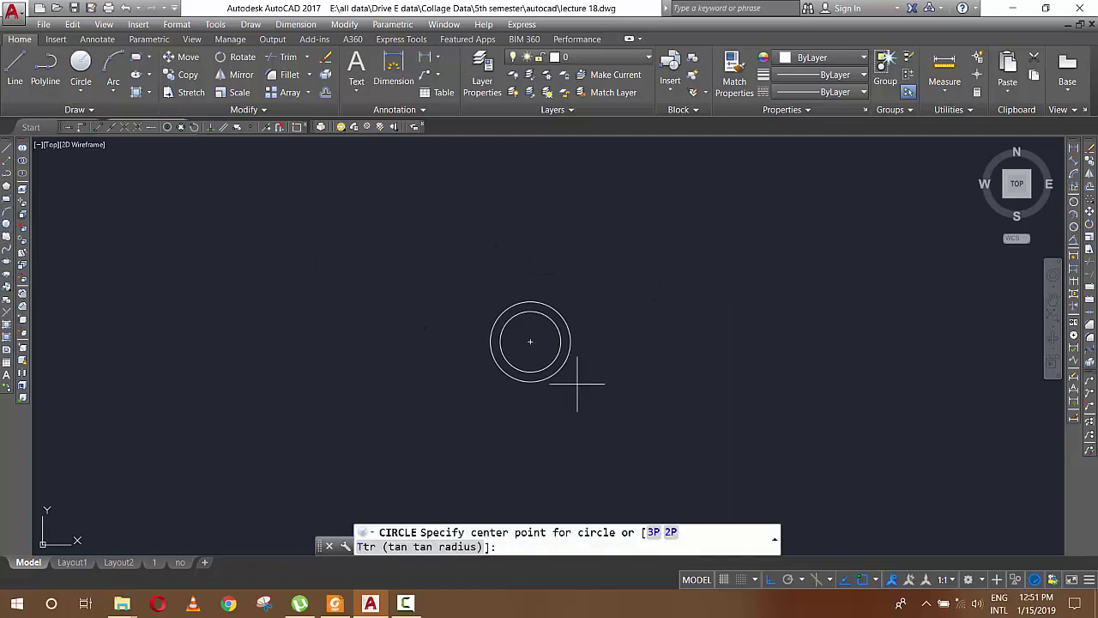
click(529, 342)
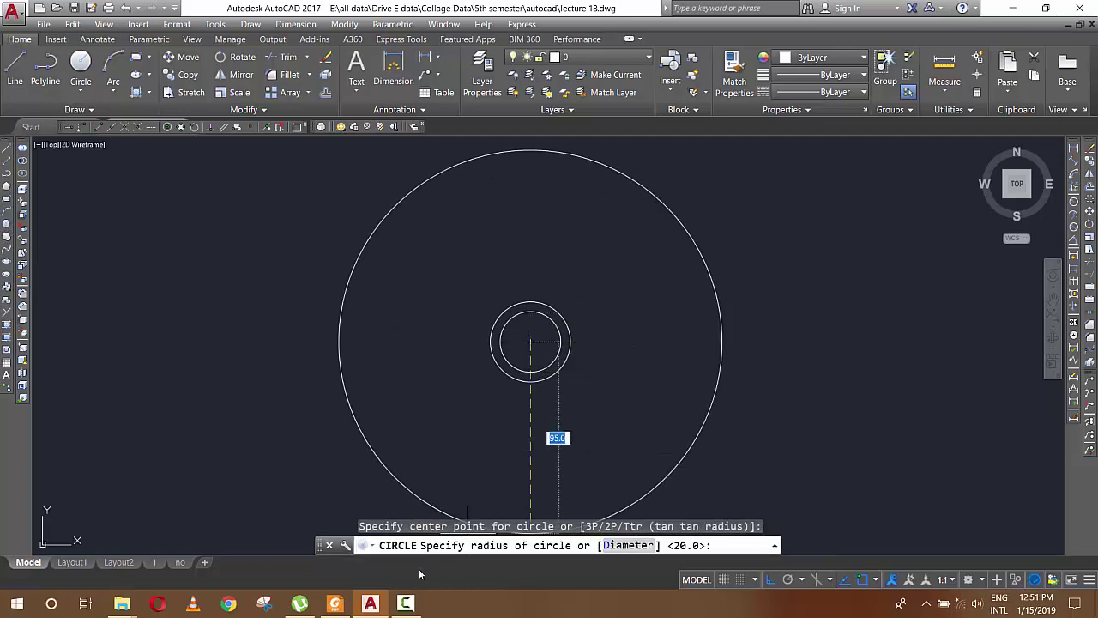
click(343, 604)
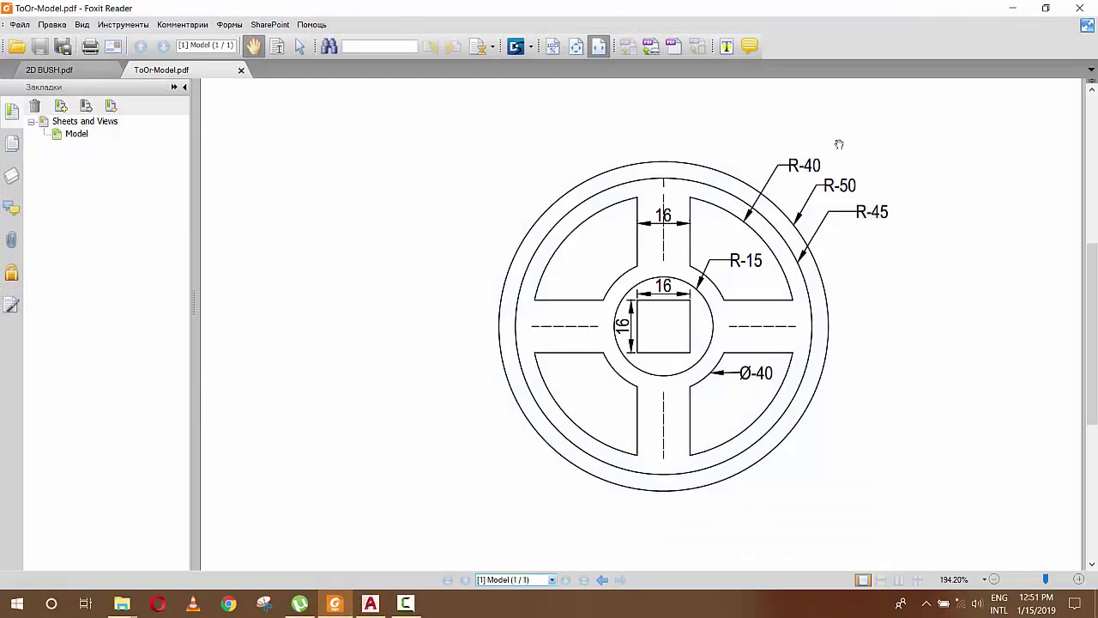
click(1014, 6)
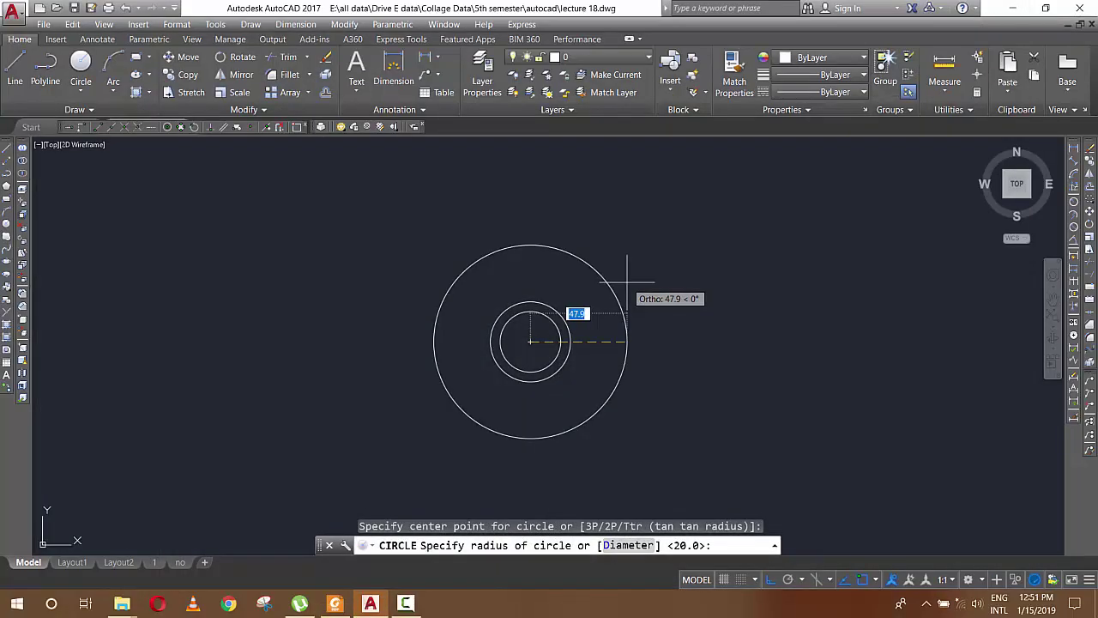
text(40)
key(Return)
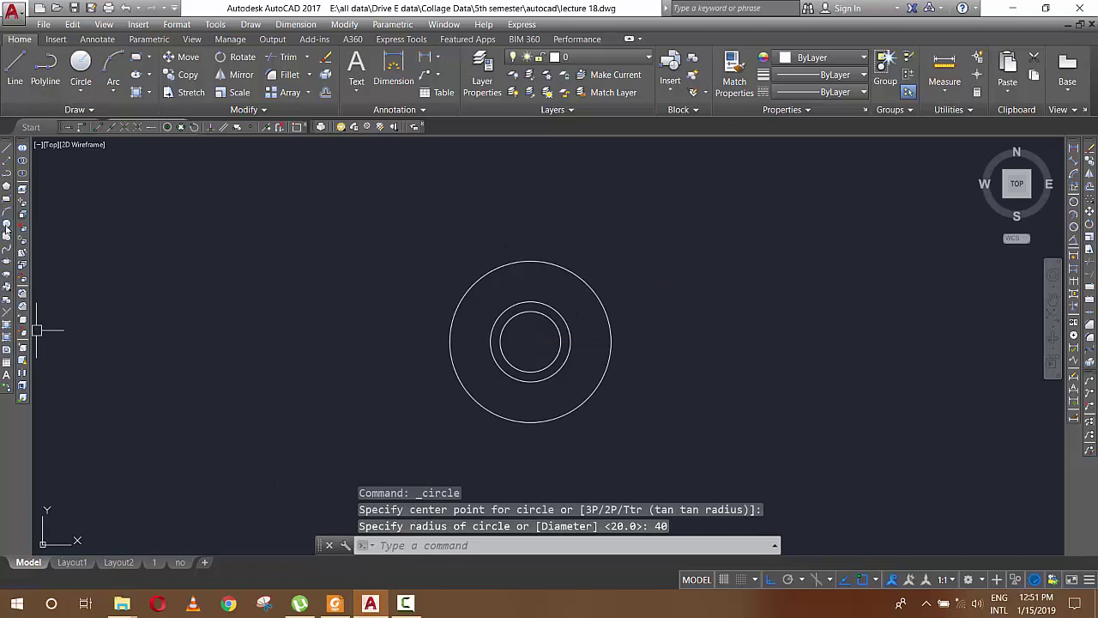
Draw a radius 45 circle on the shared centre.
key(Return)
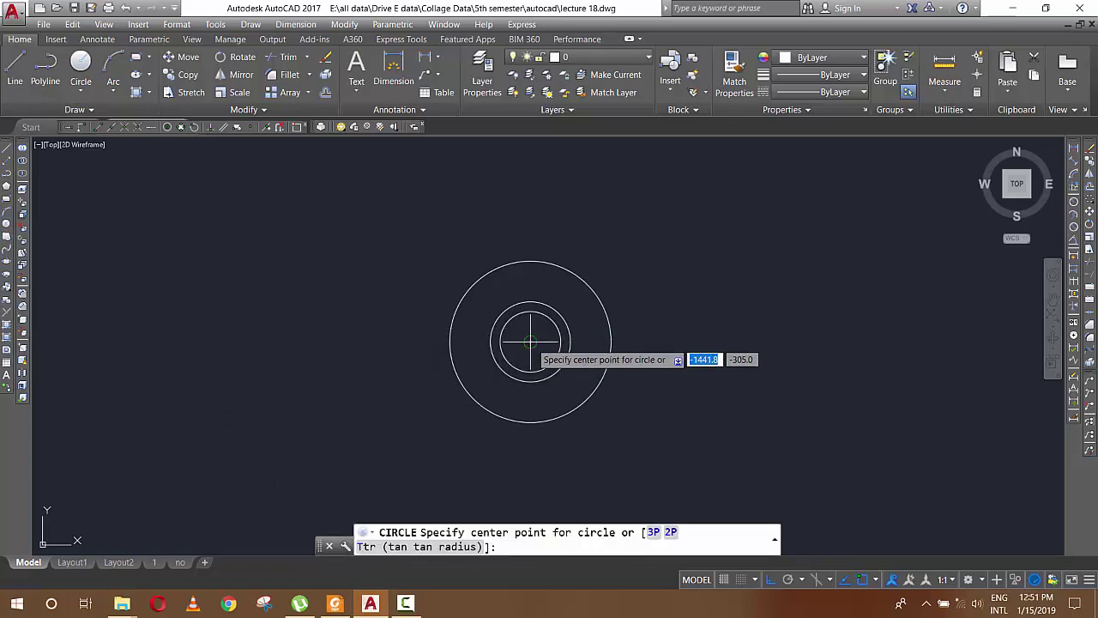
click(530, 341)
key(alt+Tab)
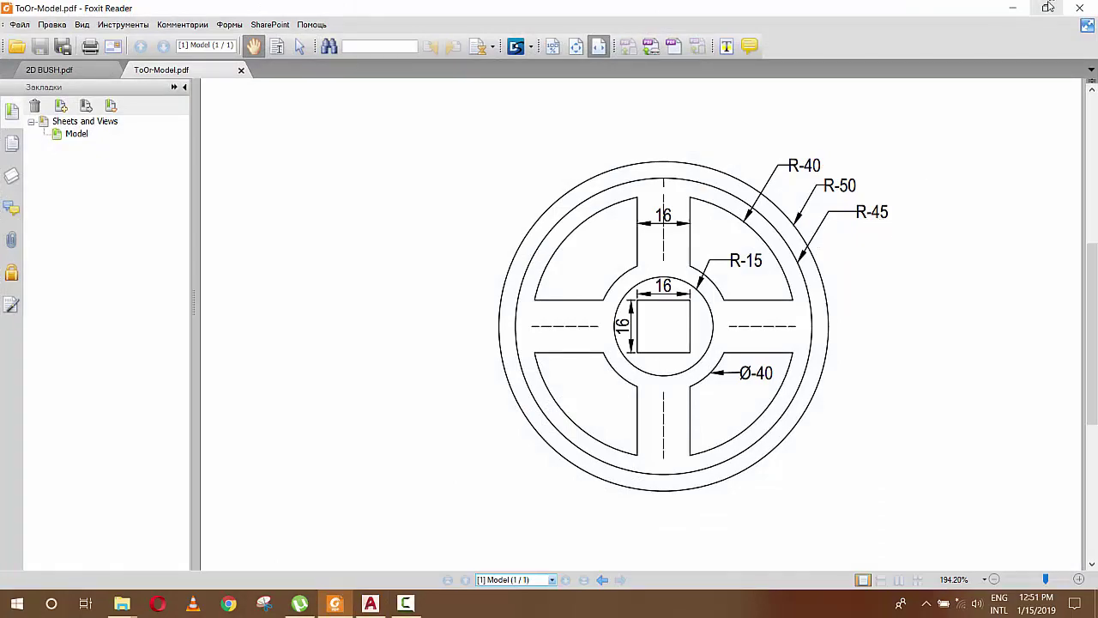
click(1012, 8)
text(4)
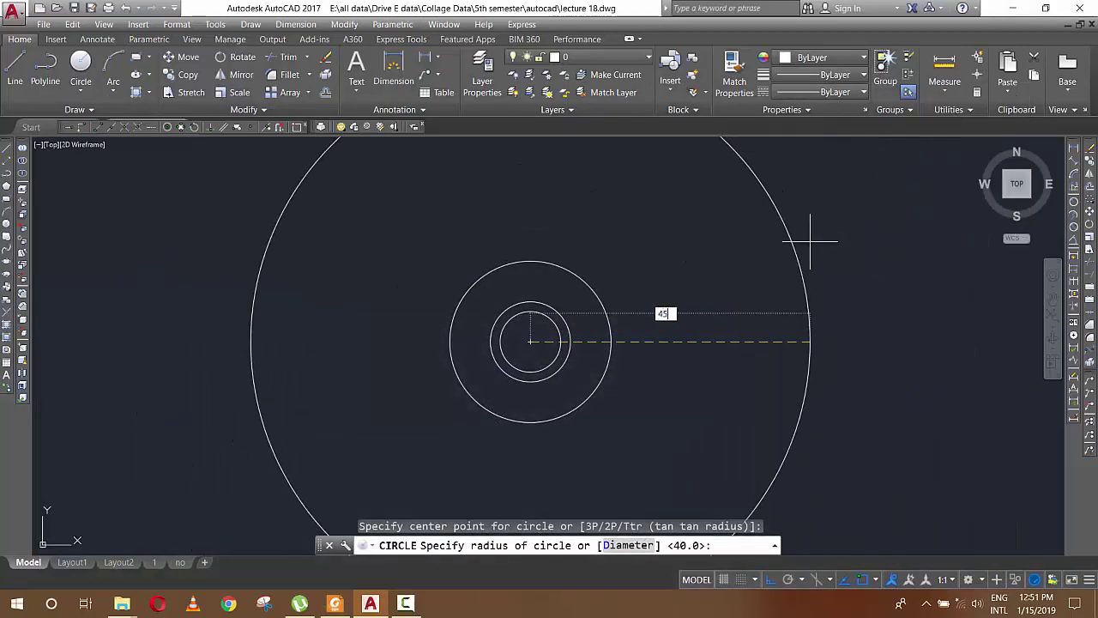
text(5)
key(Return)
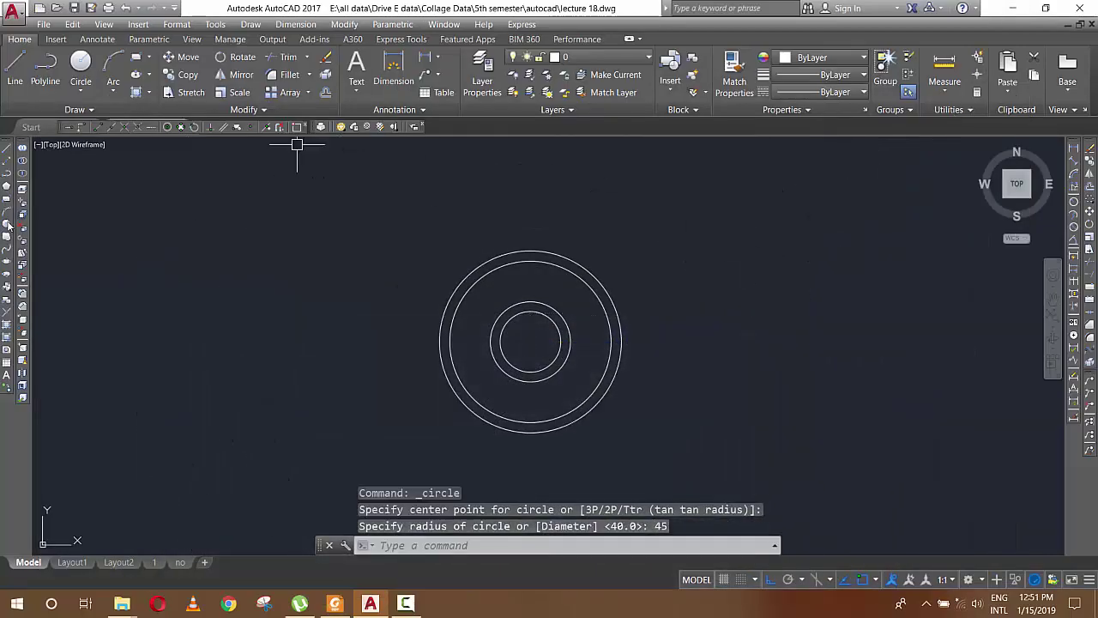
Draw the outermost radius 50 circle on the shared centre.
key(Return)
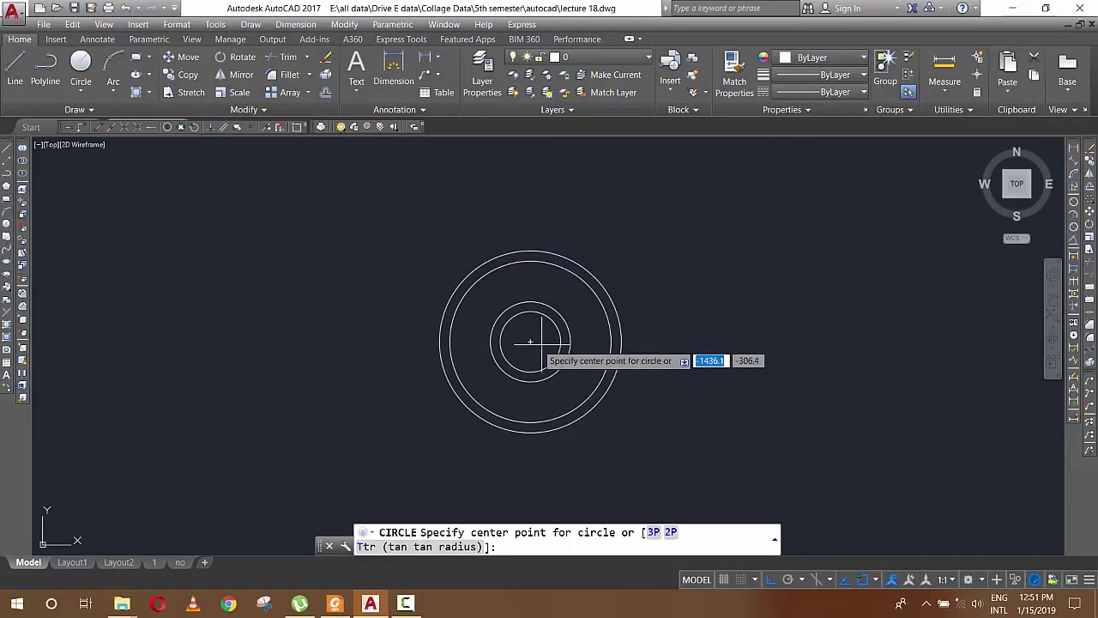
click(530, 341)
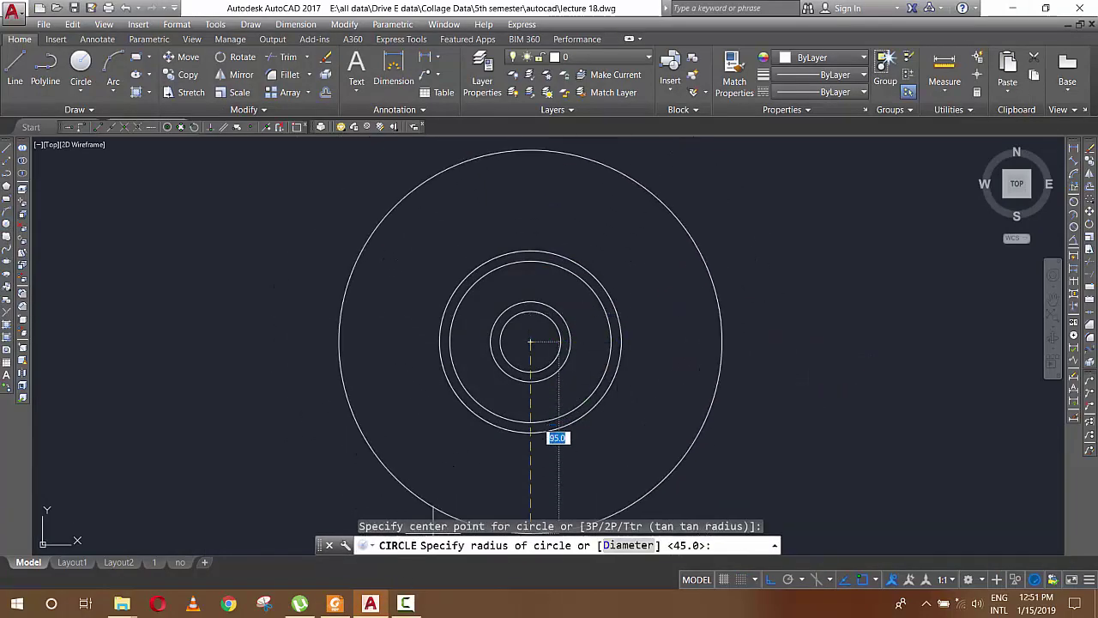
click(333, 607)
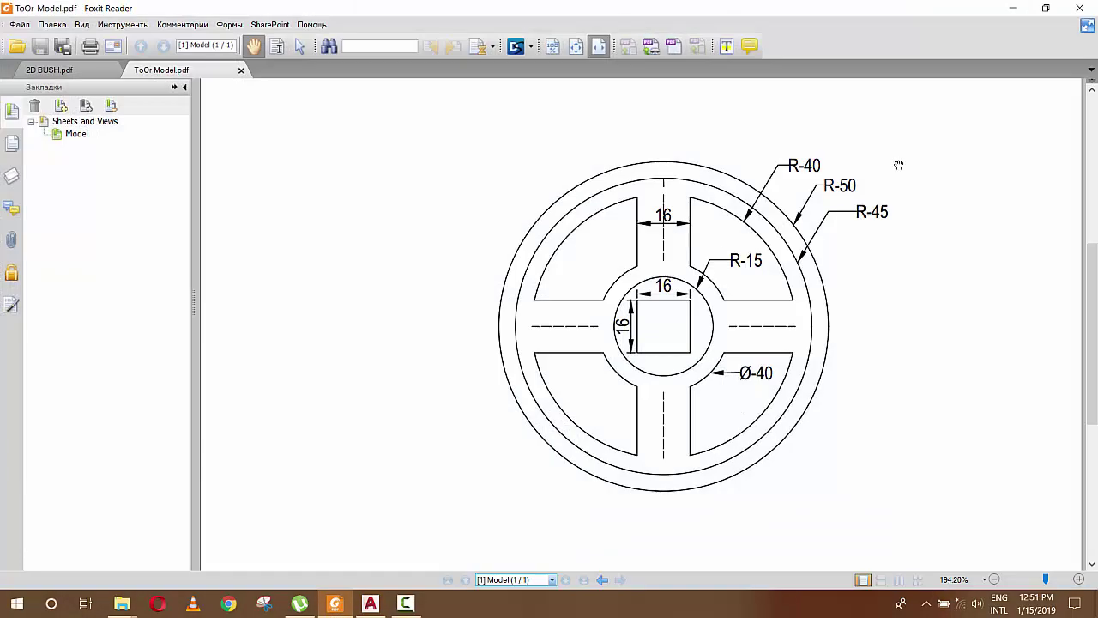
click(1013, 10)
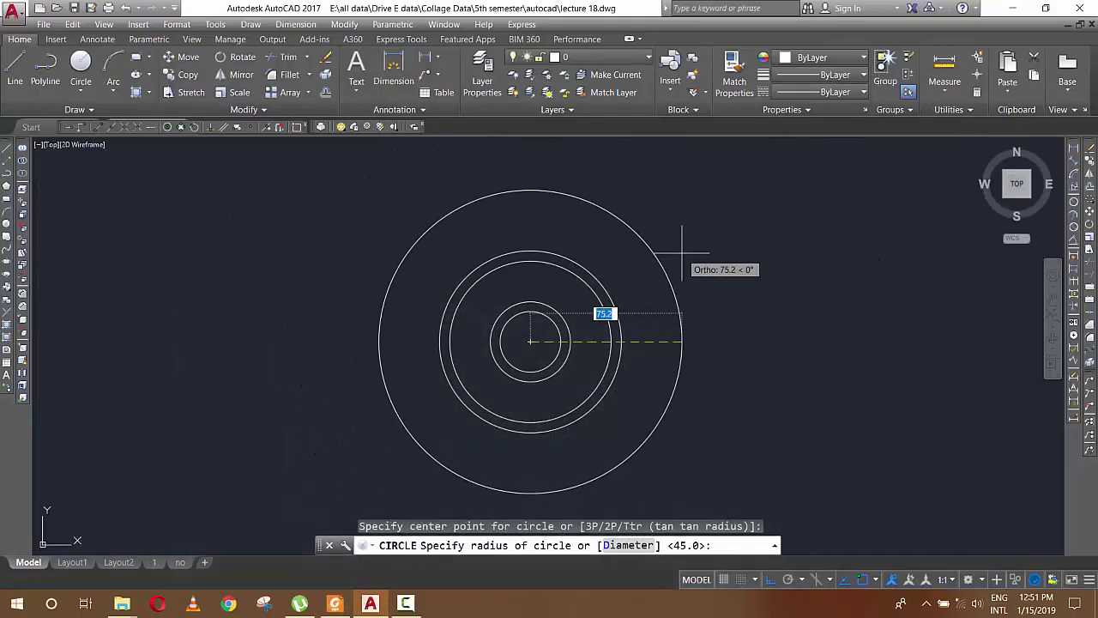
text(50)
key(Return)
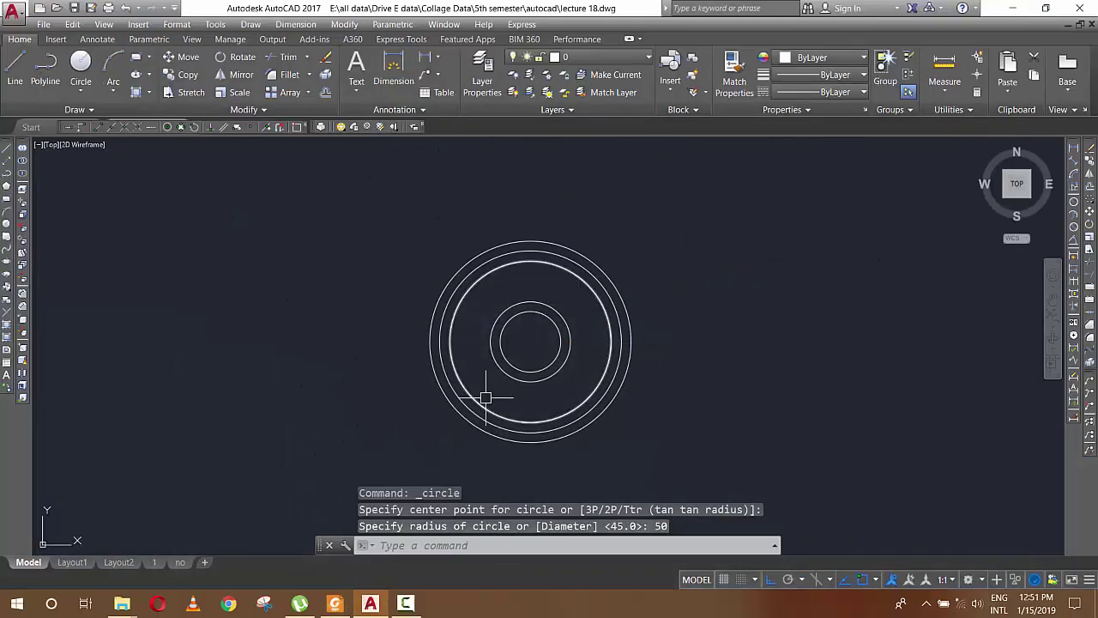
Review the ToOr-Model.pdf wheel reference, then minimize Foxit to return to AutoCAD.
click(335, 603)
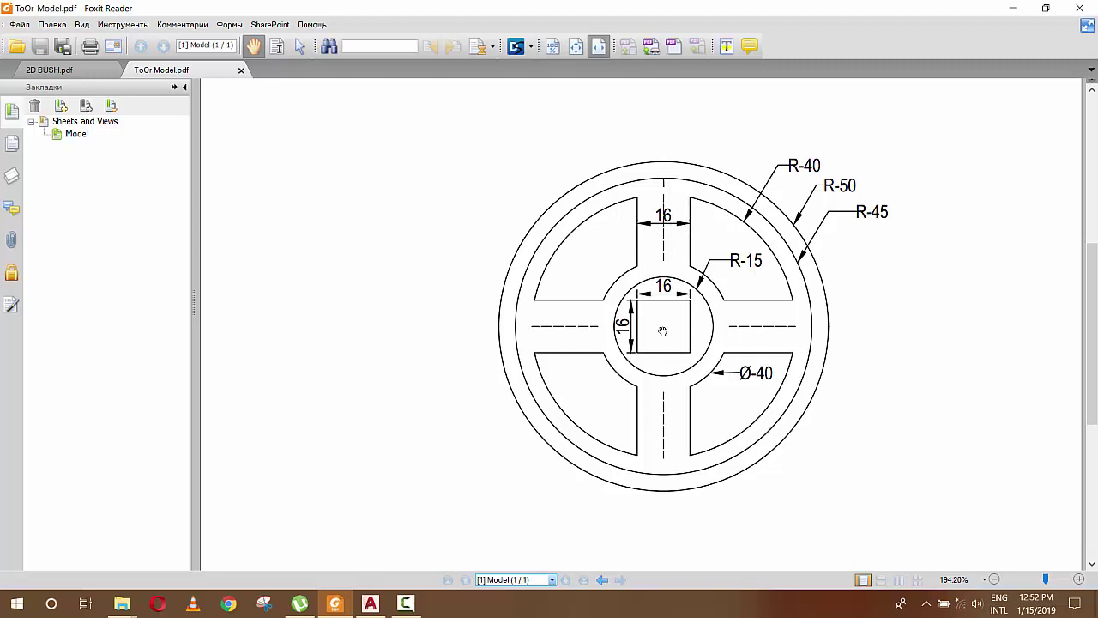
click(1011, 7)
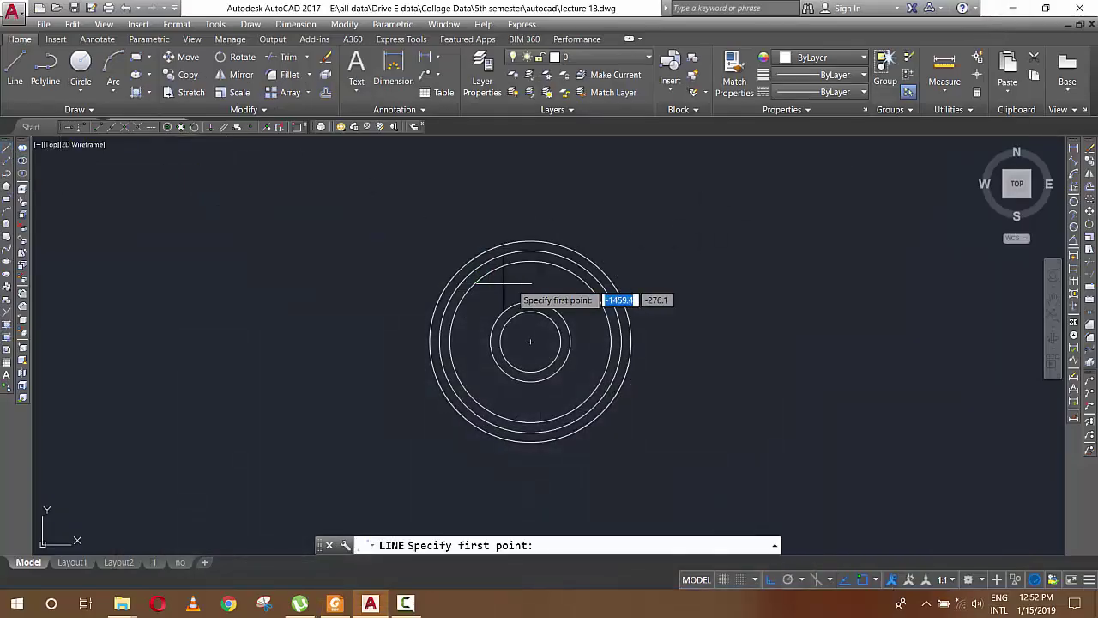
Draw a vertical spoke line from the inner ring's top down to the hub circle.
click(530, 251)
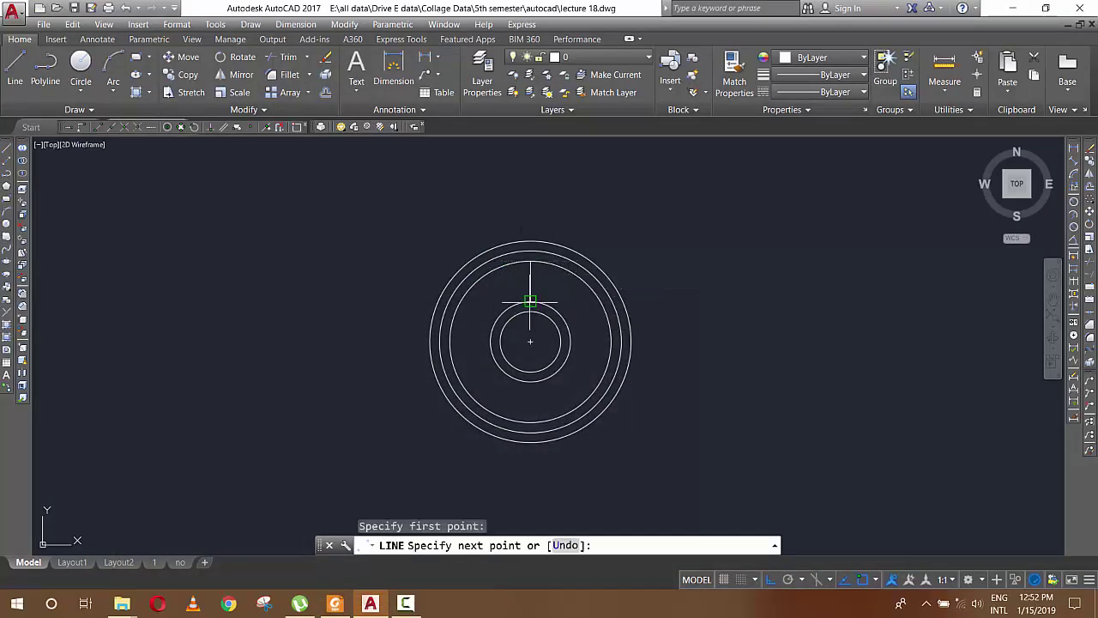
click(529, 302)
key(Return)
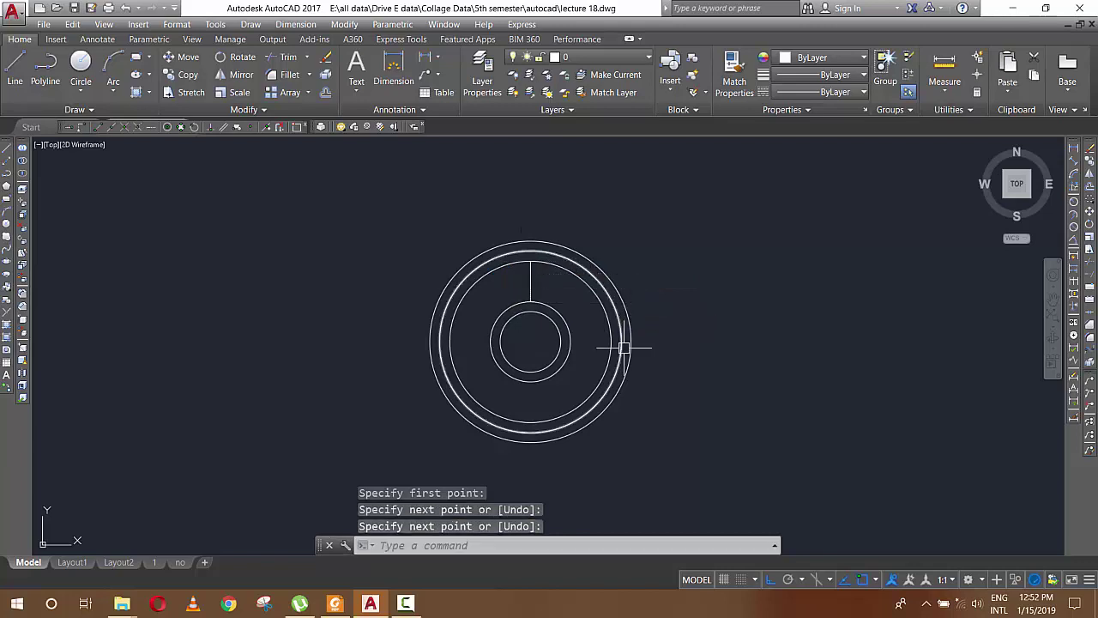
Offset the spoke line 8 units to each side.
text(o)
key(Return)
text(8)
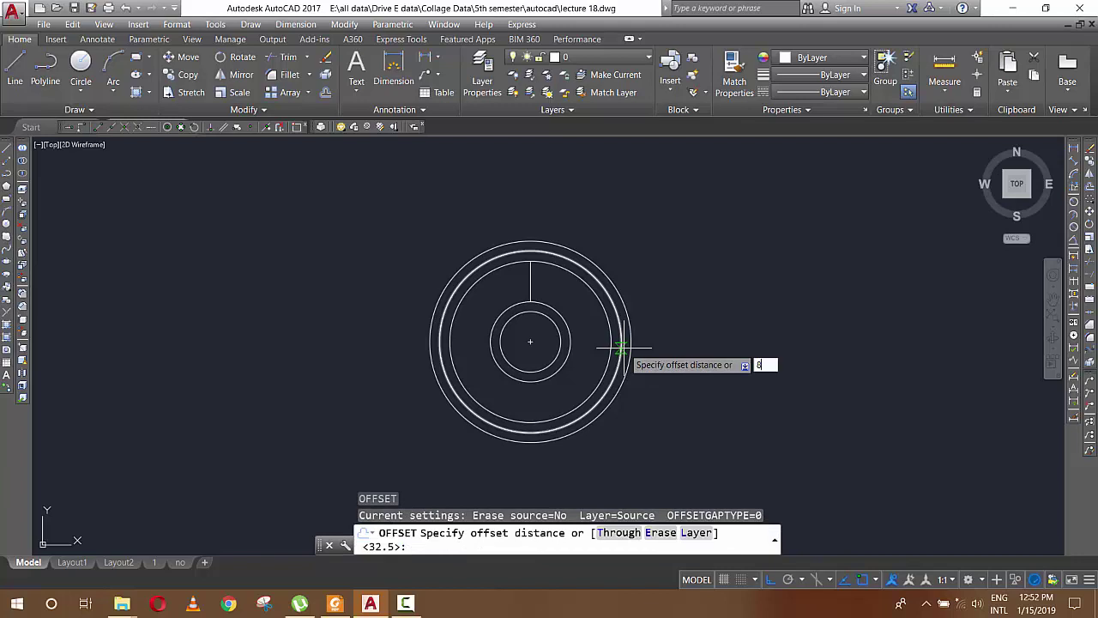
key(Return)
scroll(533, 268, up, 2)
click(528, 275)
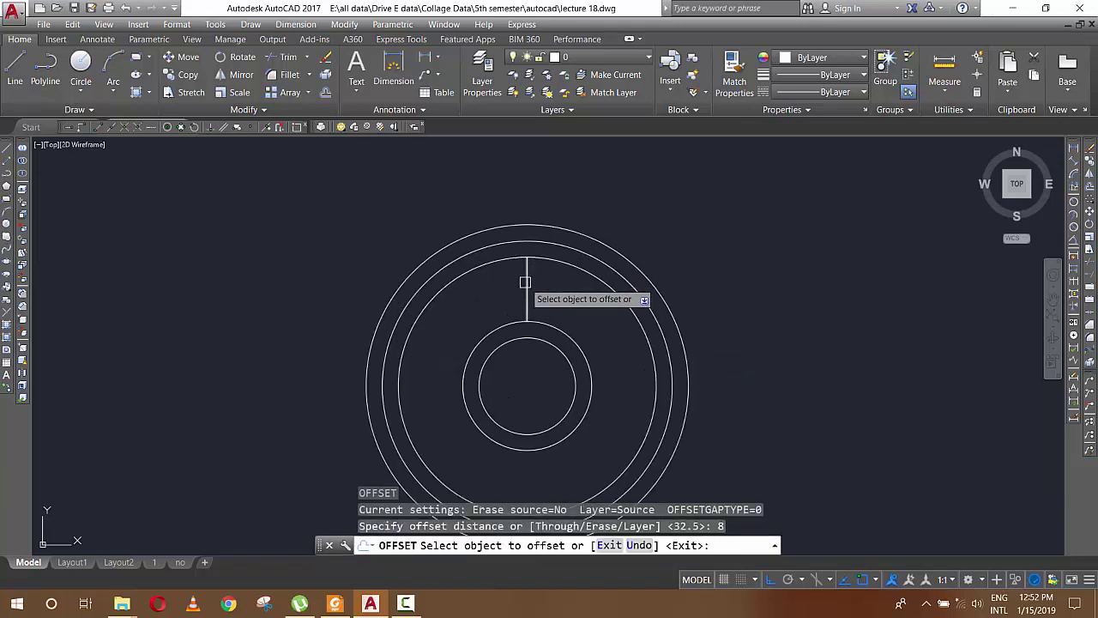
click(534, 294)
click(526, 289)
click(476, 289)
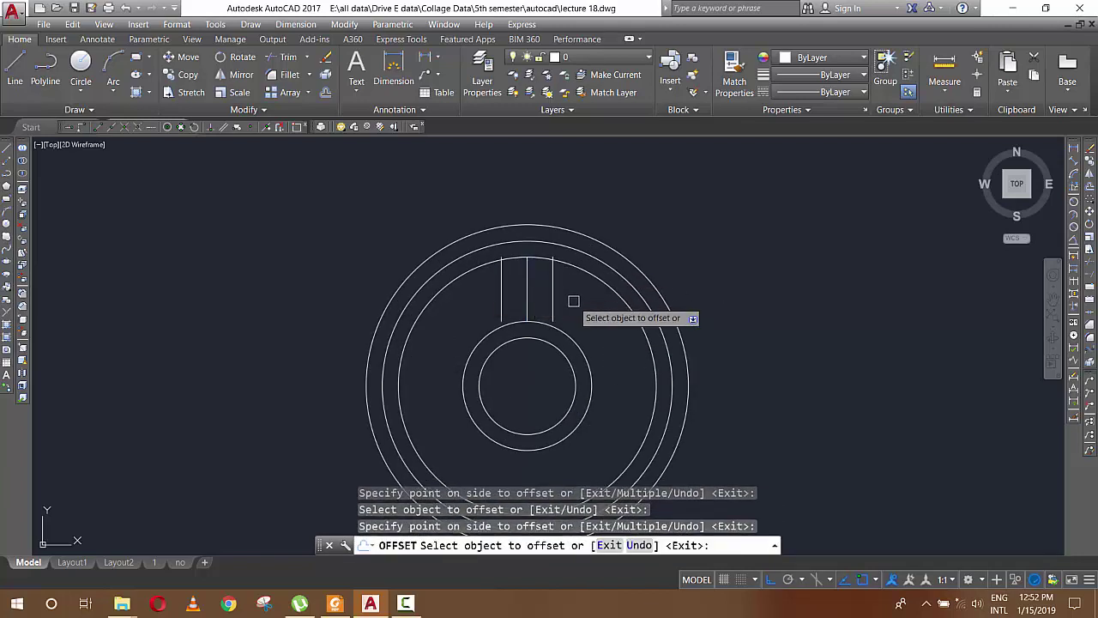
key(Return)
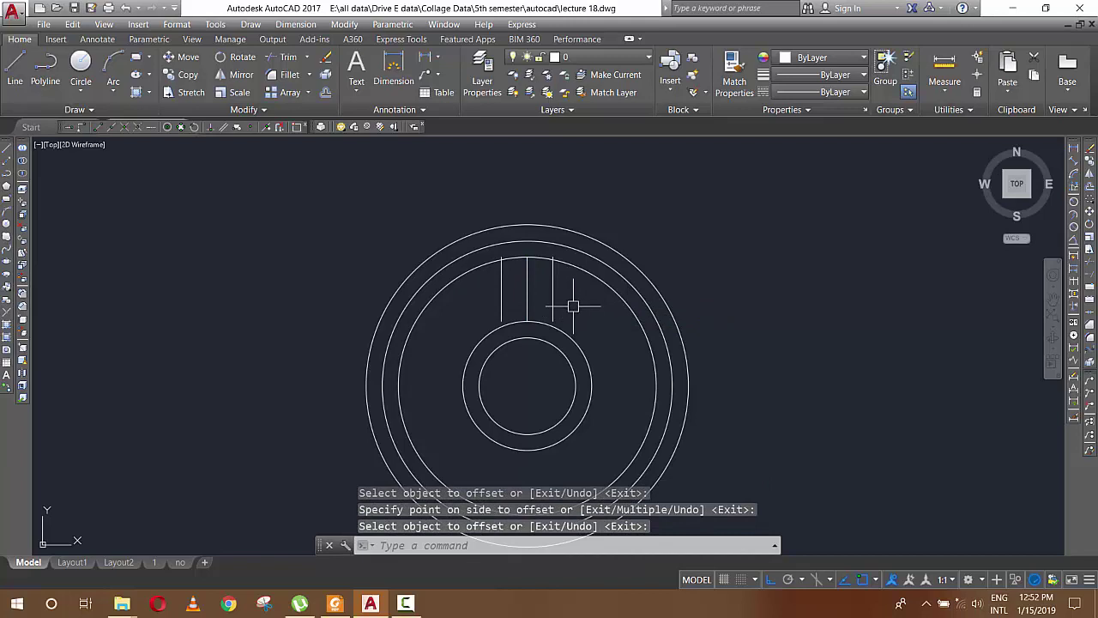
text(tr)
key(Return)
key(Return)
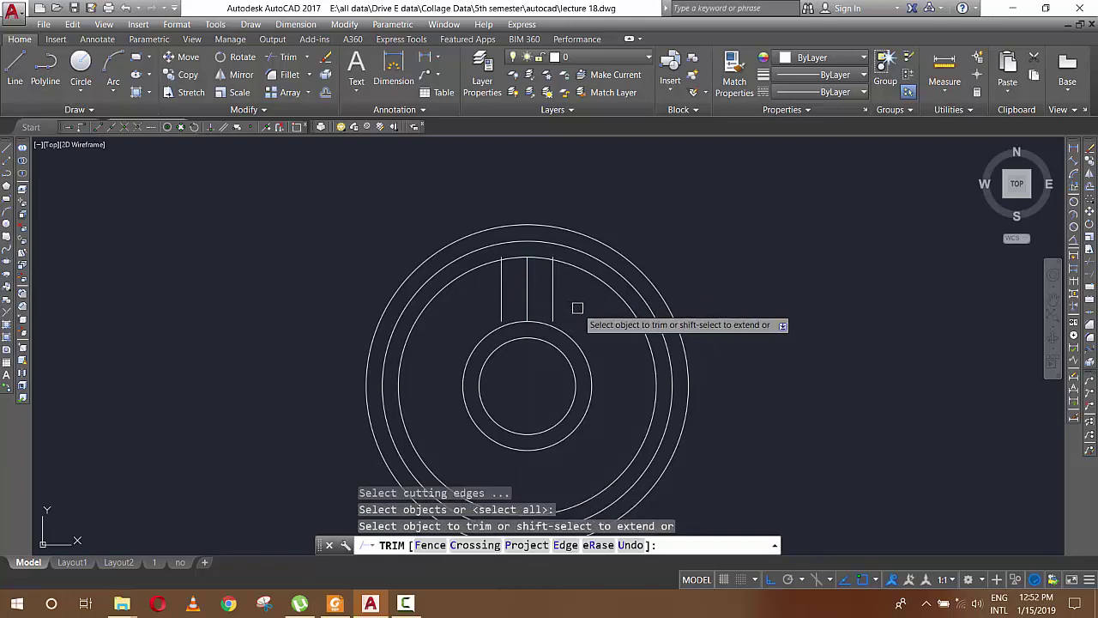
click(549, 307)
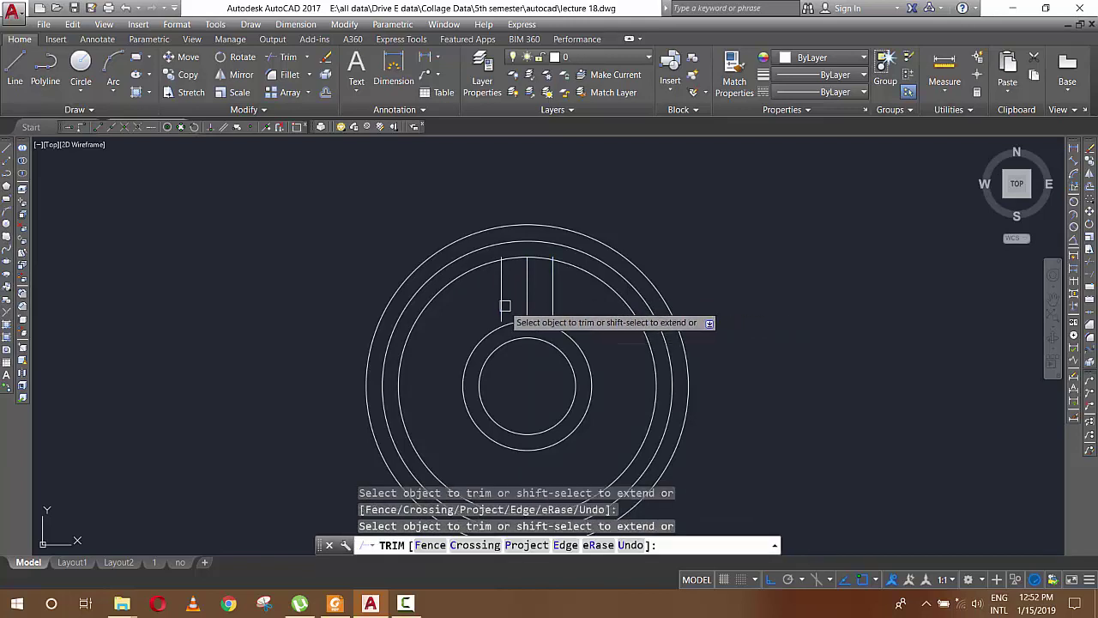
scroll(503, 249, up, 5)
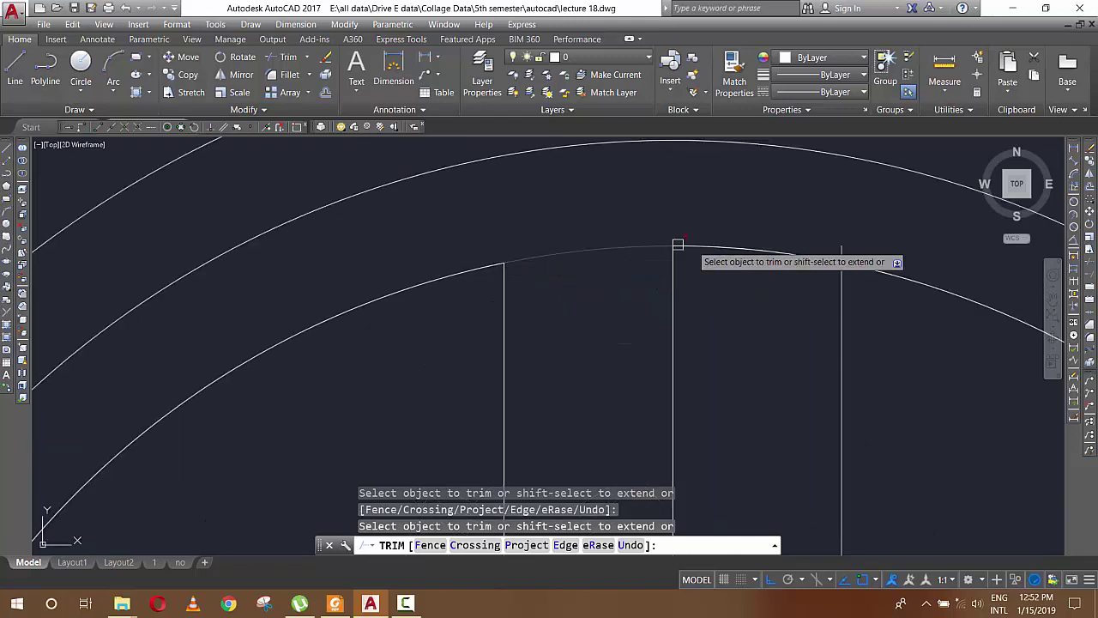
scroll(857, 247, down, 5)
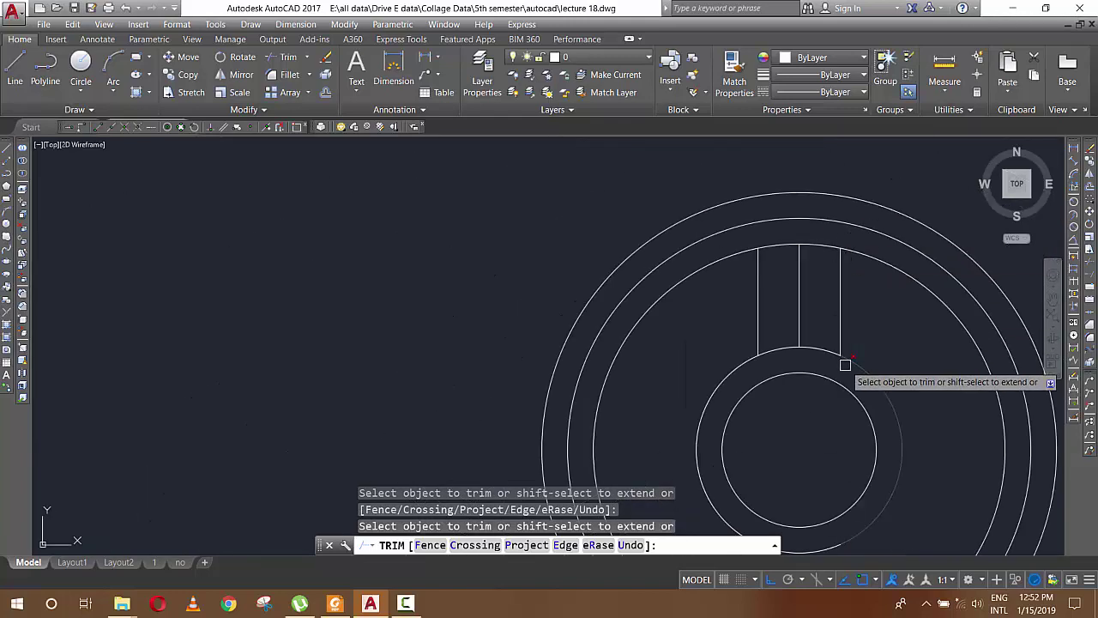
key(Escape)
key(Escape)
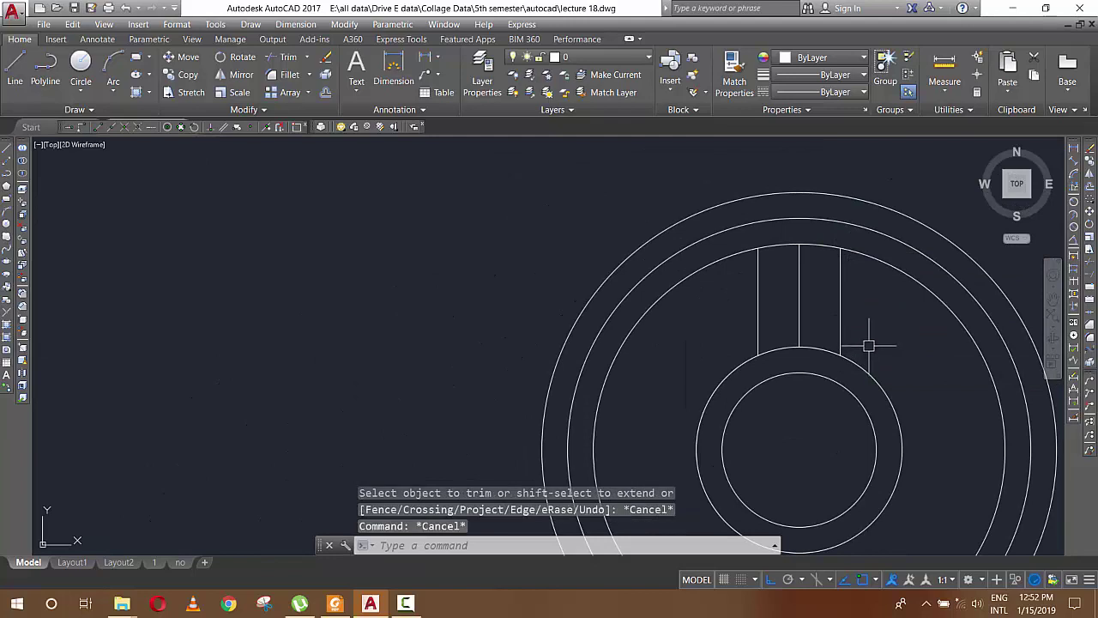
scroll(849, 329, down, 3)
scroll(870, 320, up, 3)
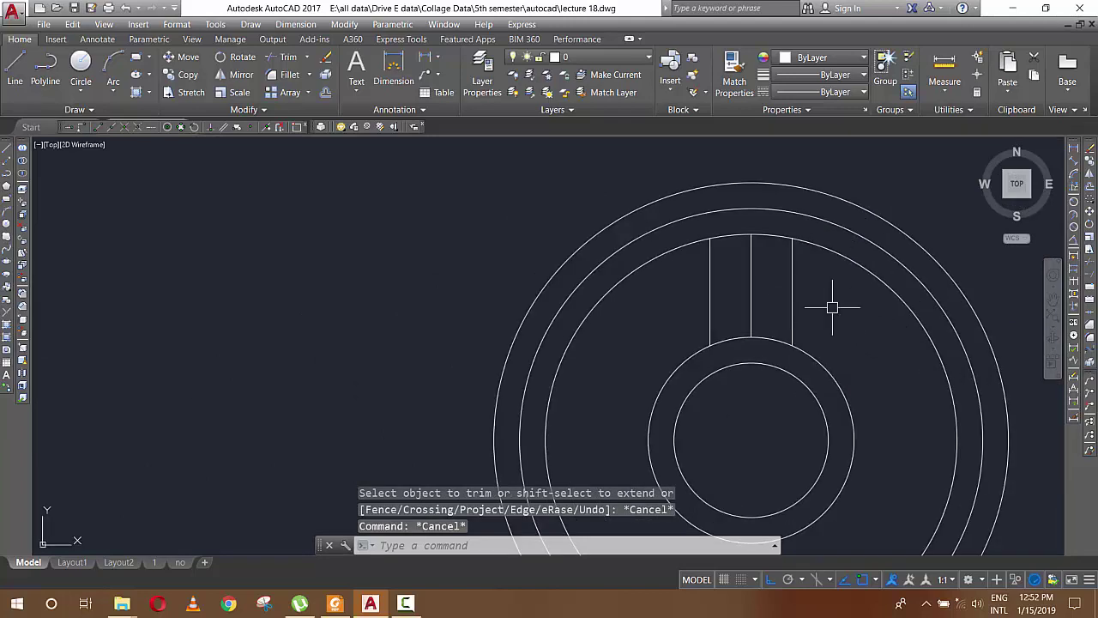
click(787, 286)
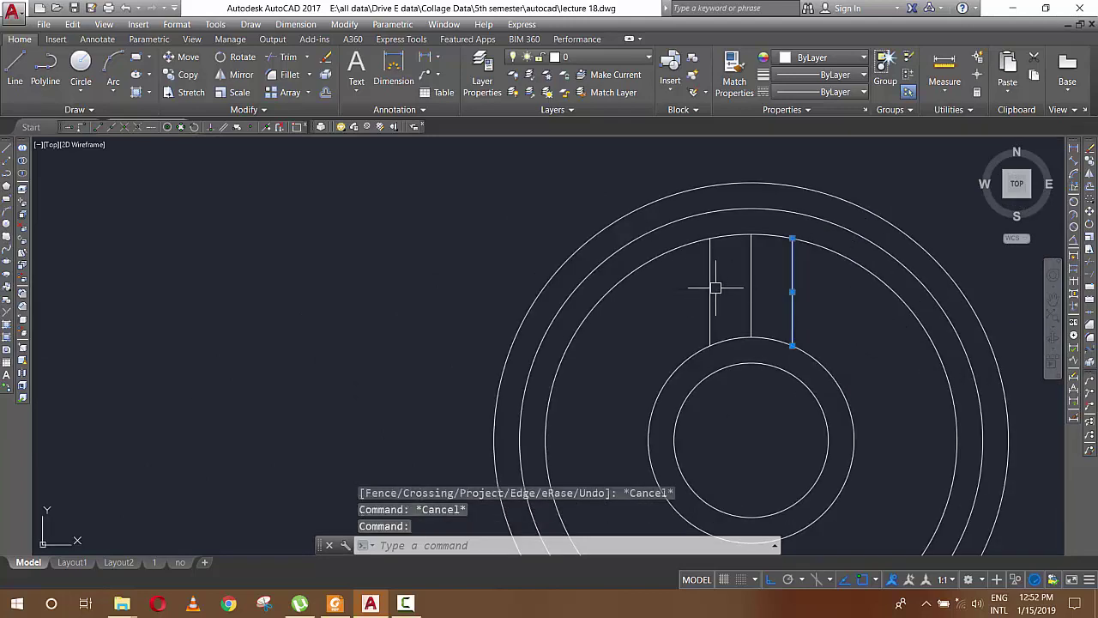
key(Escape)
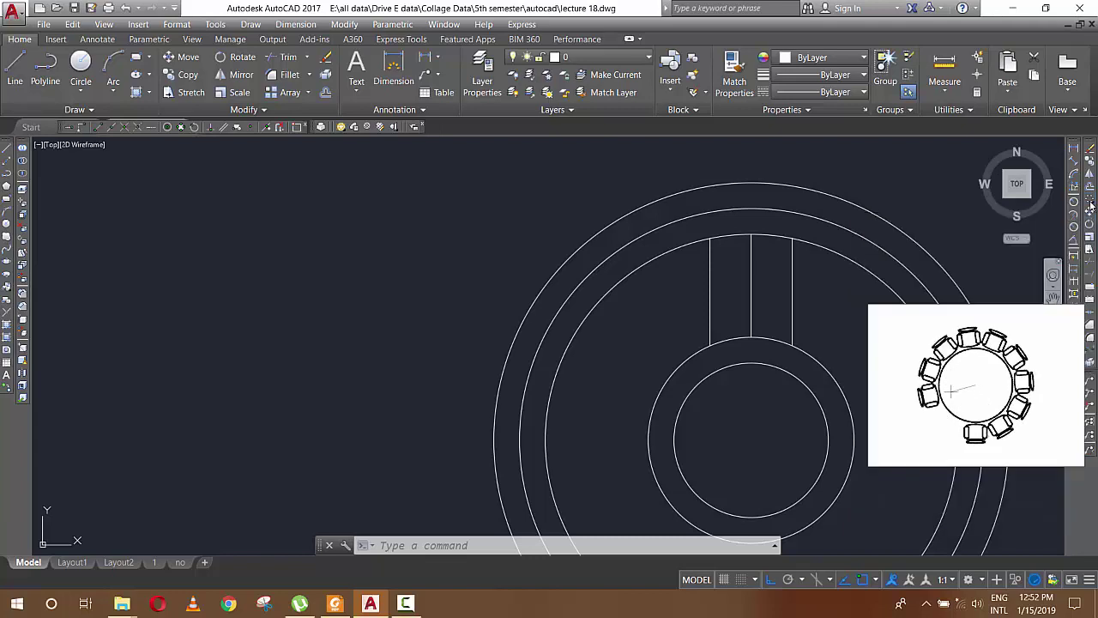
Polar-array the three spoke lines about the wheel centre as 4 items, 90° apart.
click(1090, 206)
click(793, 286)
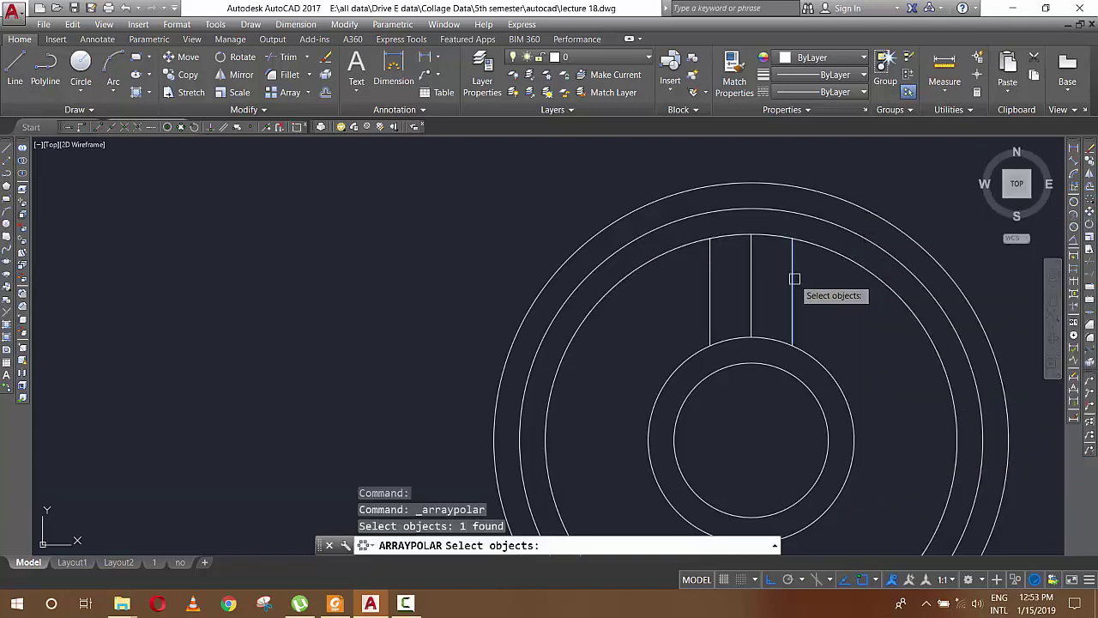
click(751, 292)
click(709, 296)
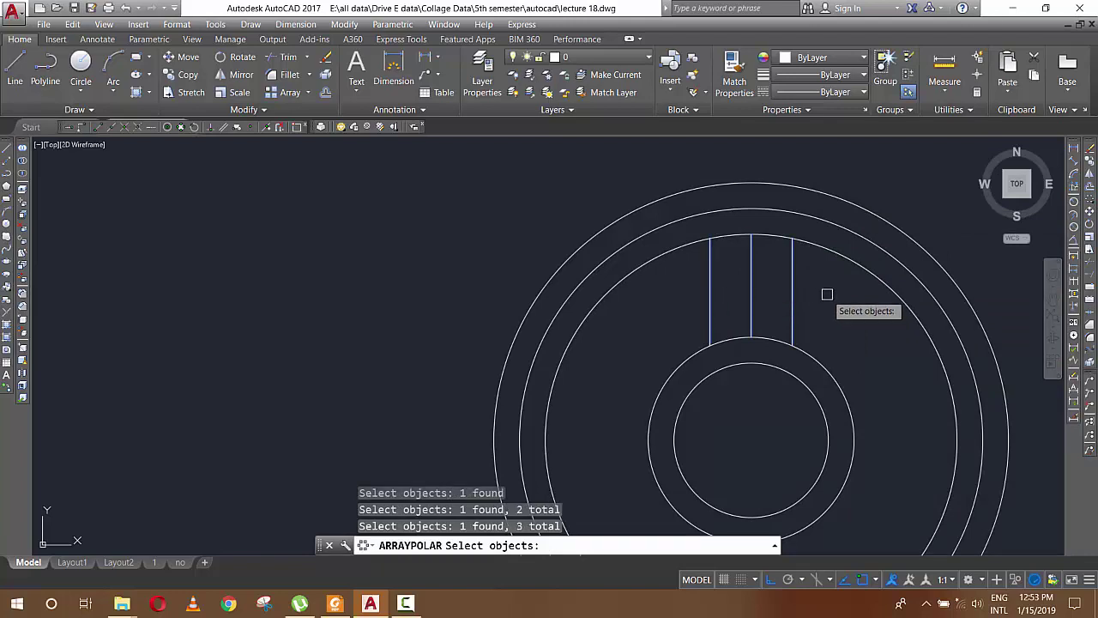
key(Return)
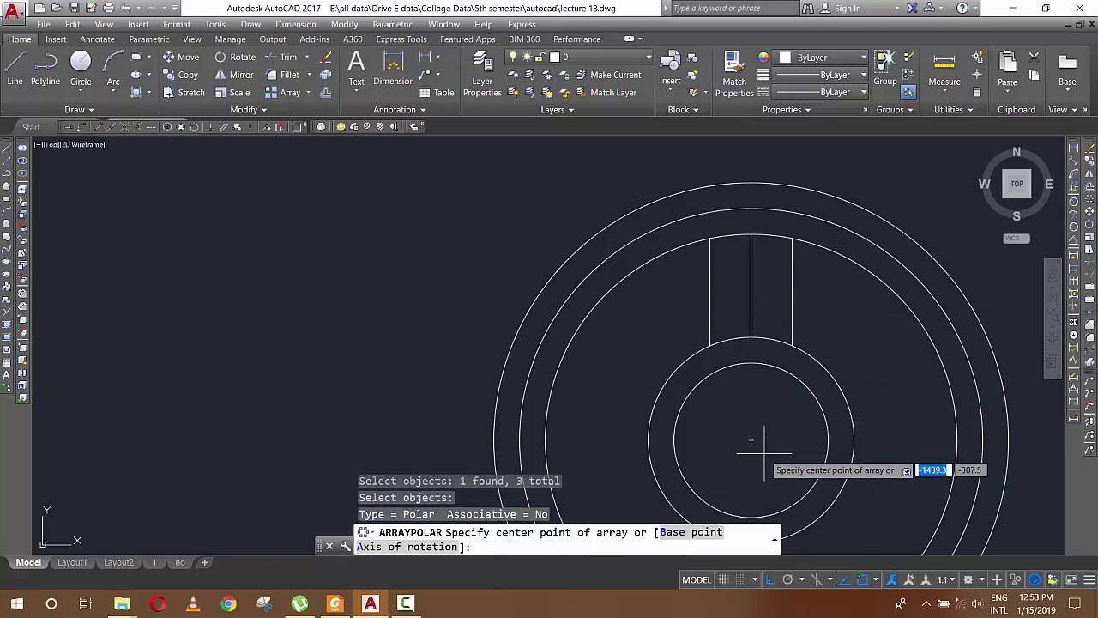
click(750, 440)
scroll(746, 419, down, 6)
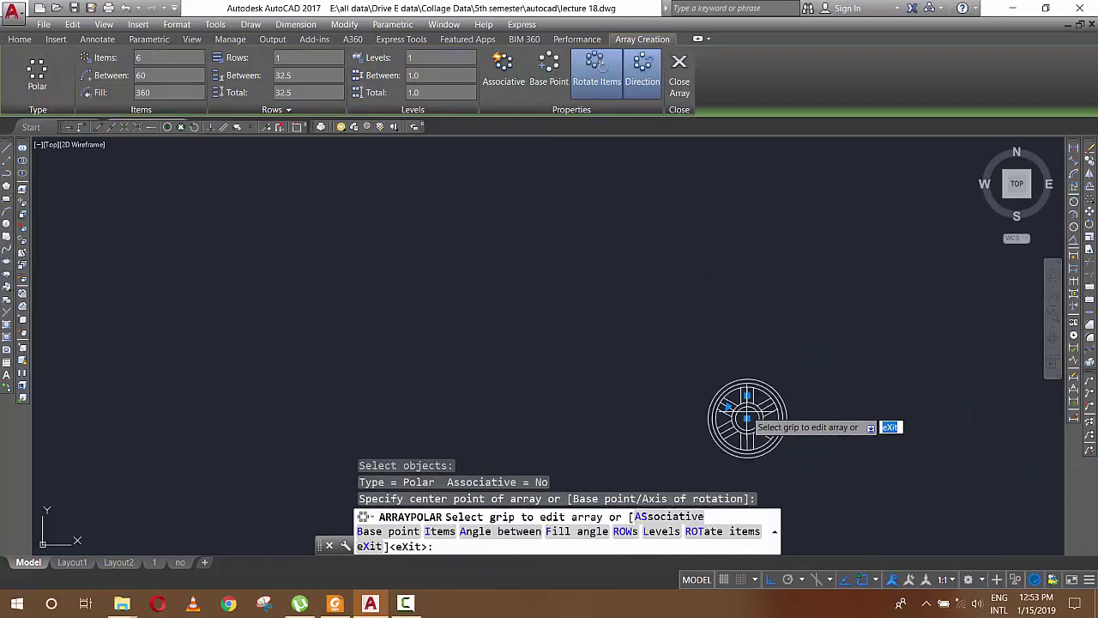
scroll(824, 472, up, 4)
text(4)
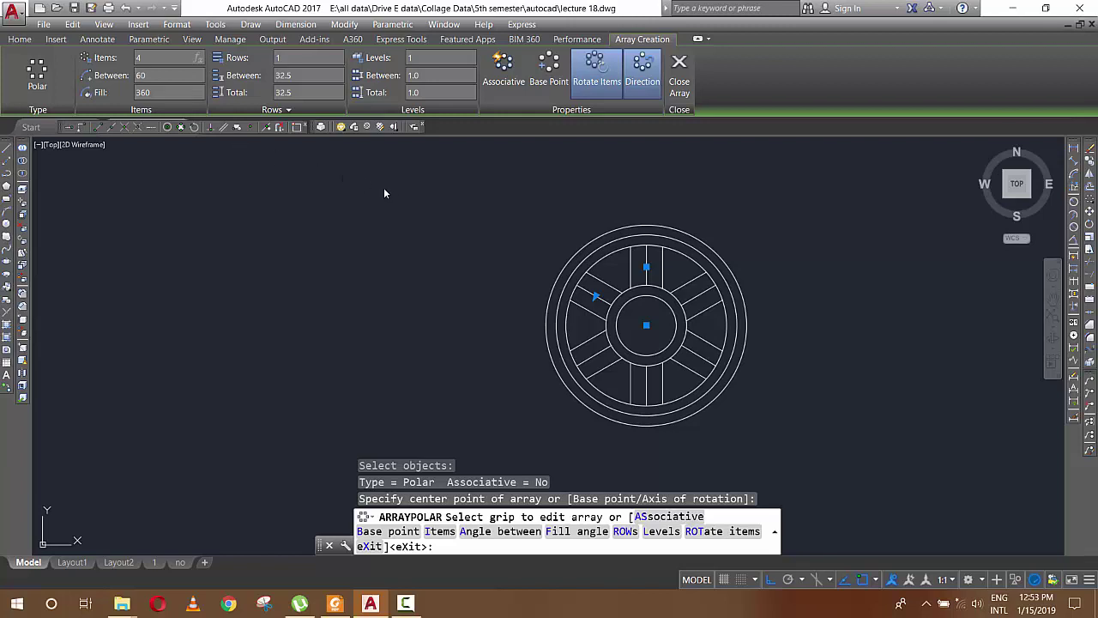
key(Return)
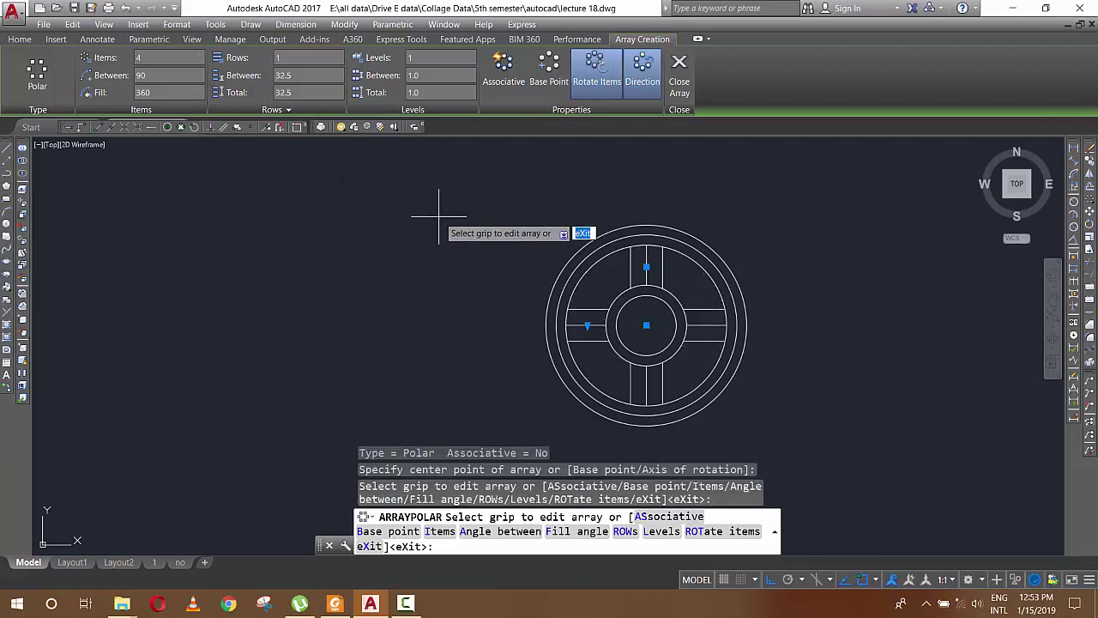
key(Return)
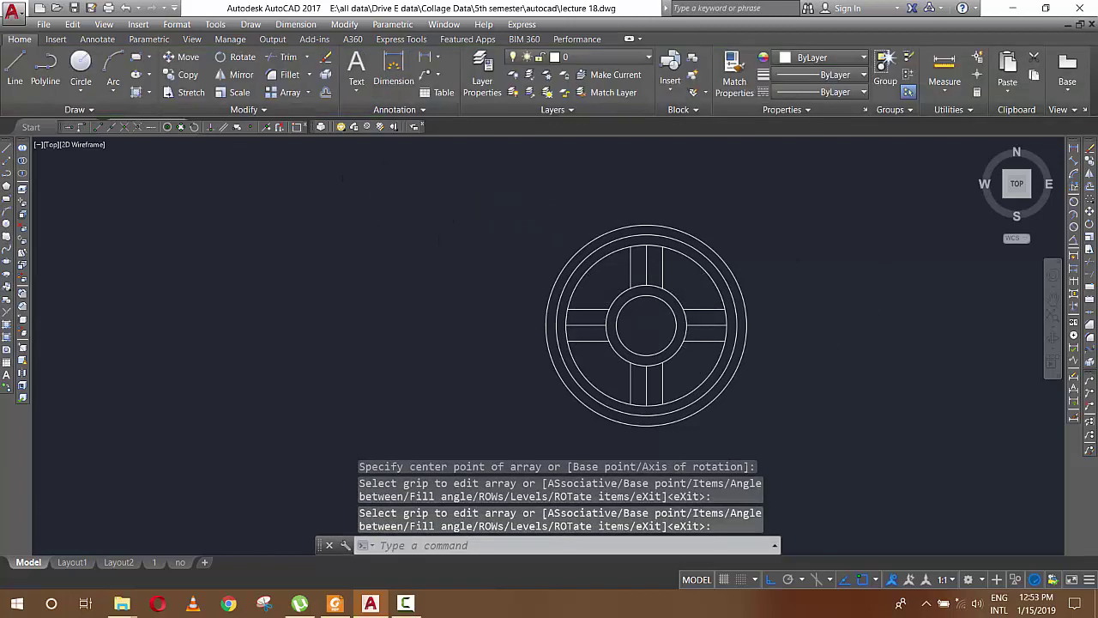
scroll(829, 335, up, 2)
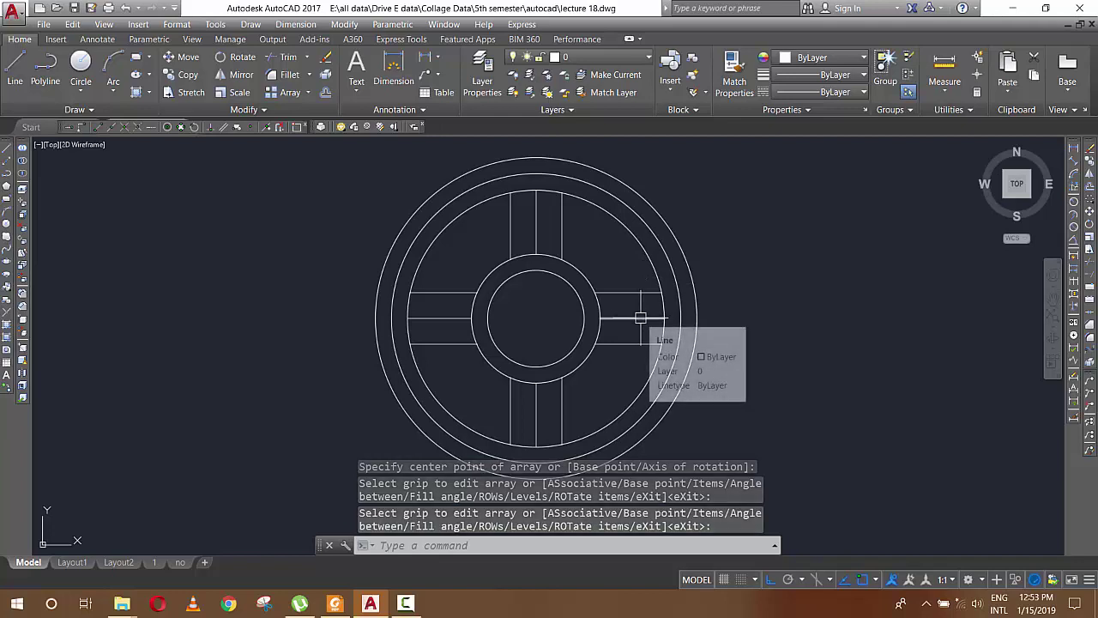
Trim the radius-20 and radius-45 ring arcs between each pair of spoke lines.
text(r)
key(Return)
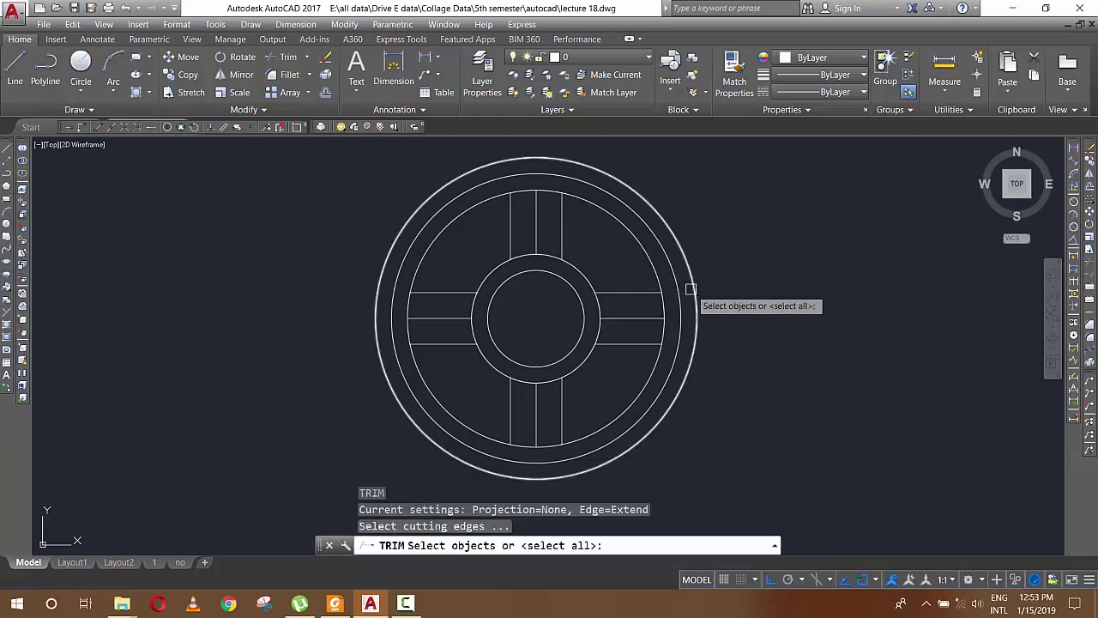
key(Return)
click(550, 188)
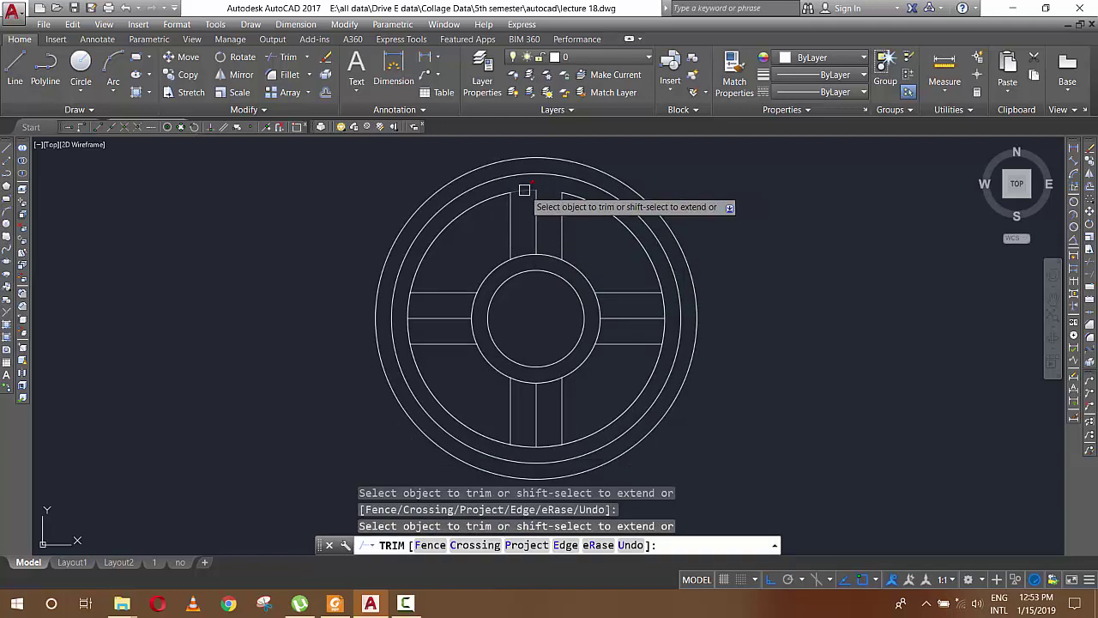
click(524, 250)
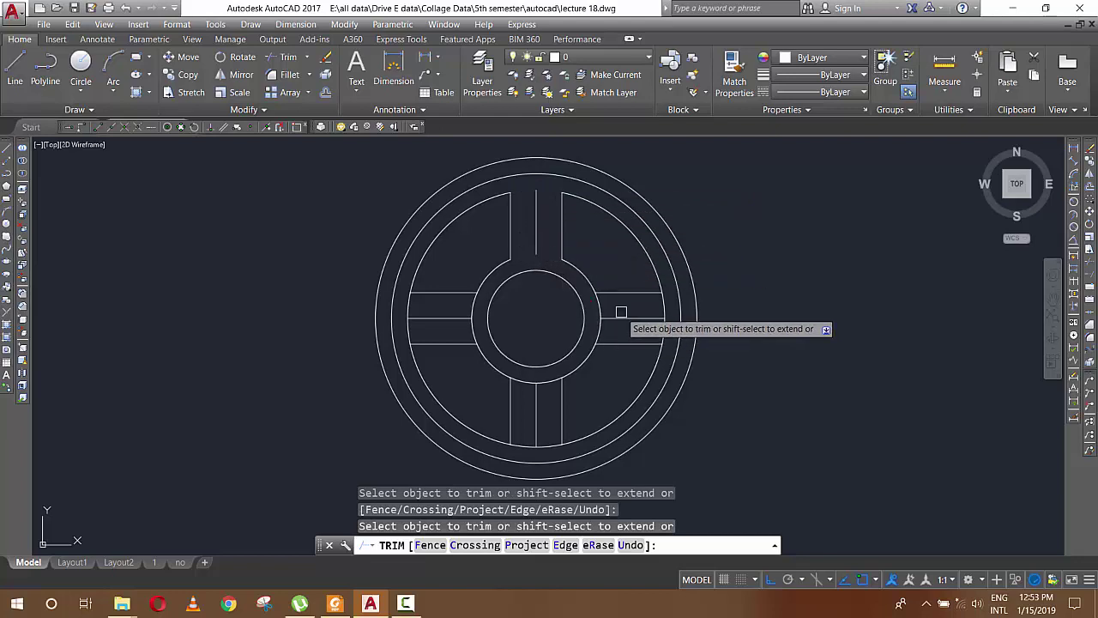
click(596, 327)
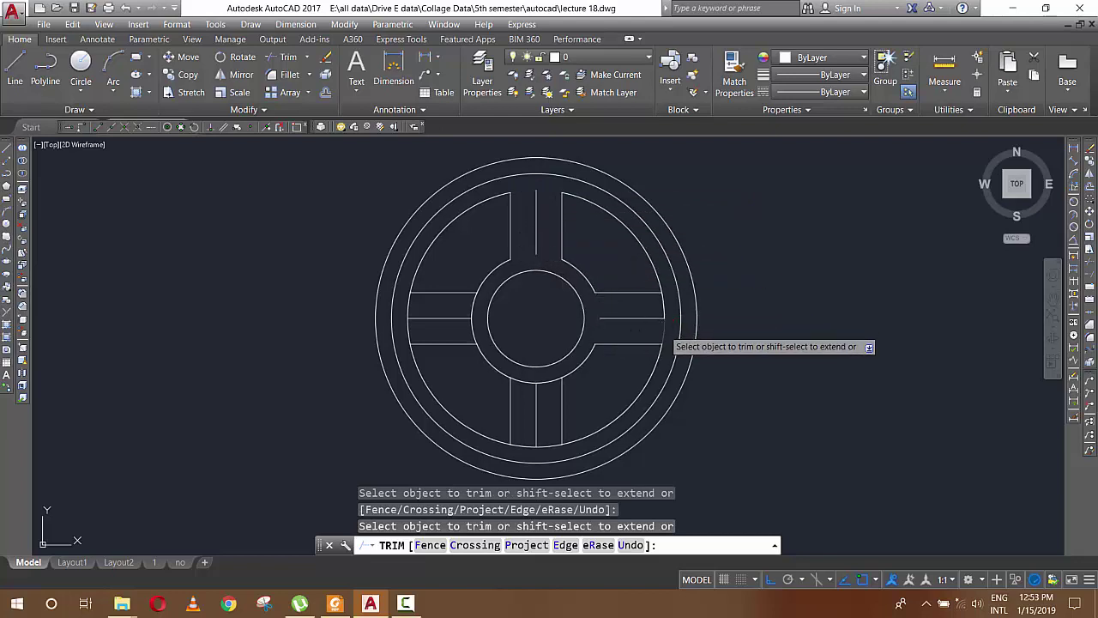
click(662, 306)
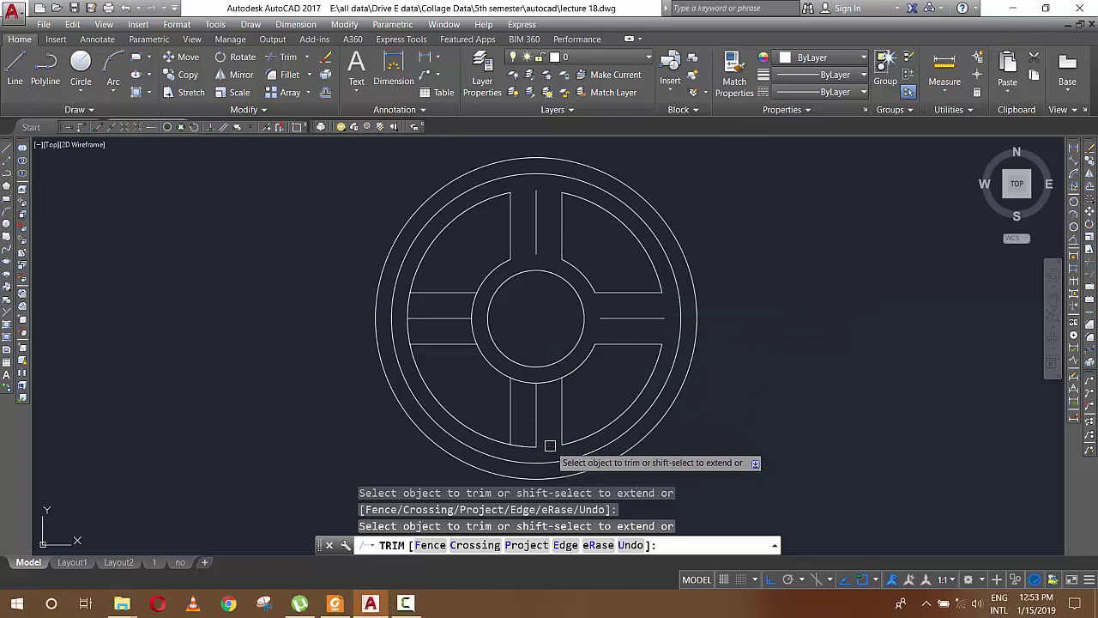
key(ctrl+z)
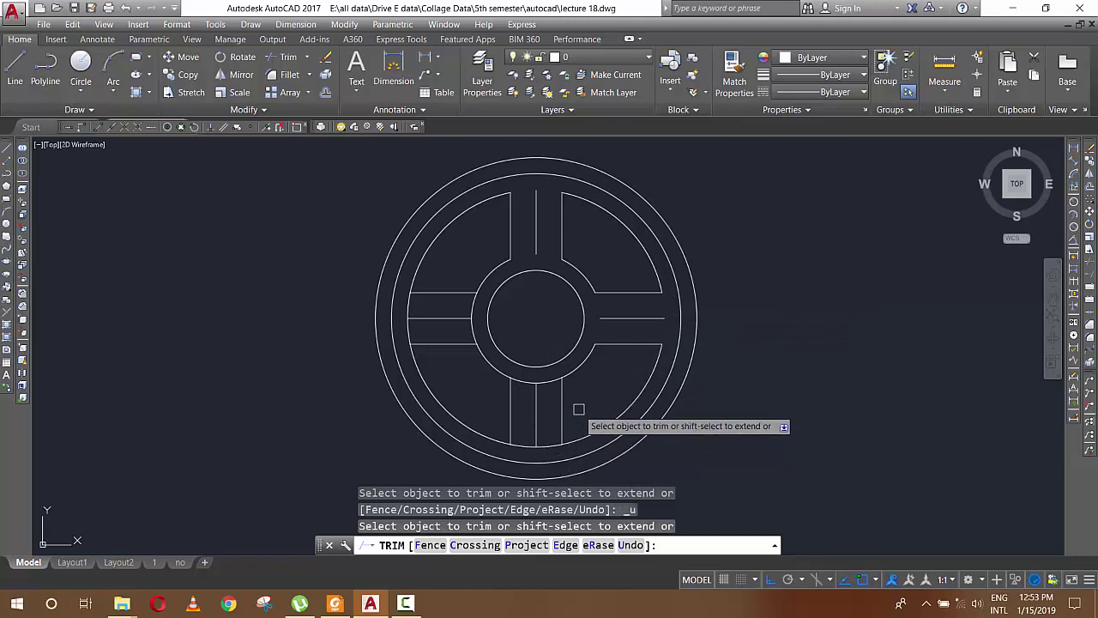
click(538, 383)
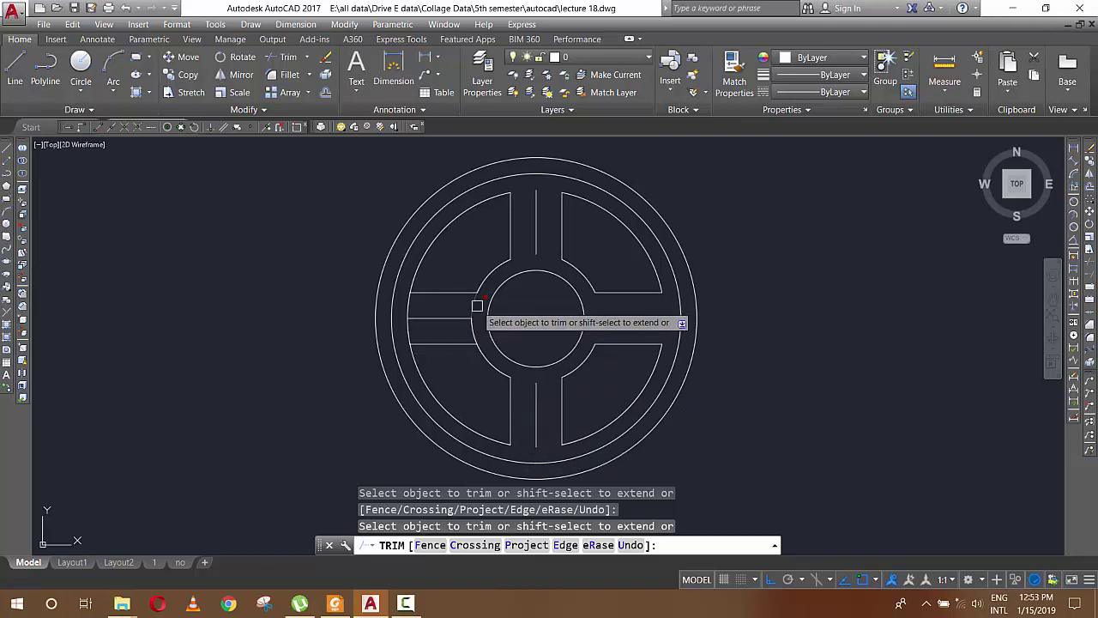
click(480, 343)
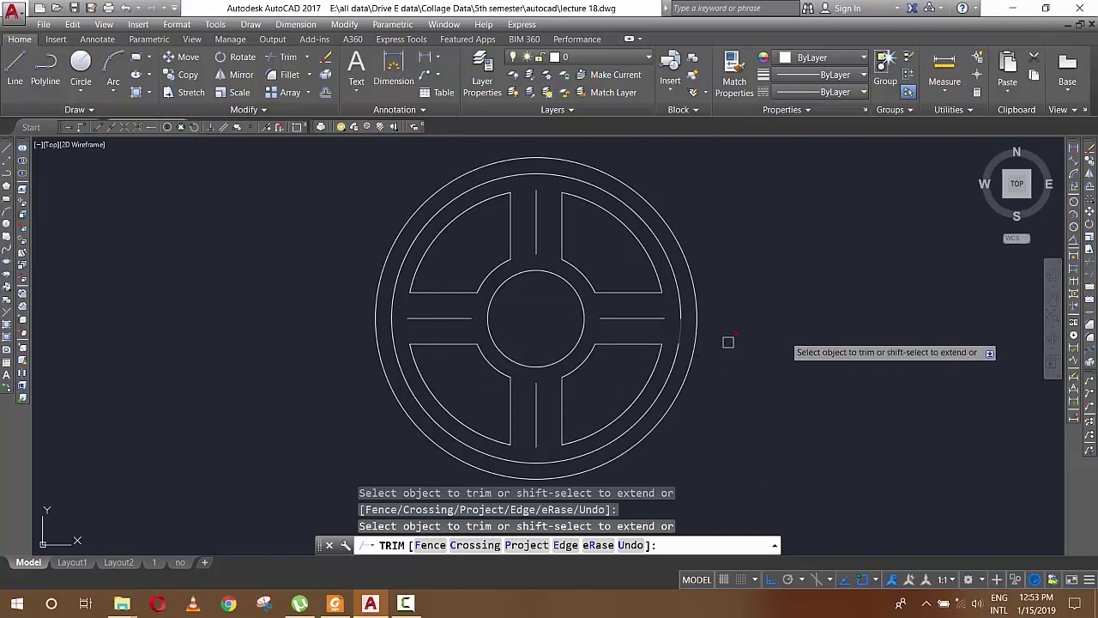
key(Escape)
key(Escape)
key(Escape)
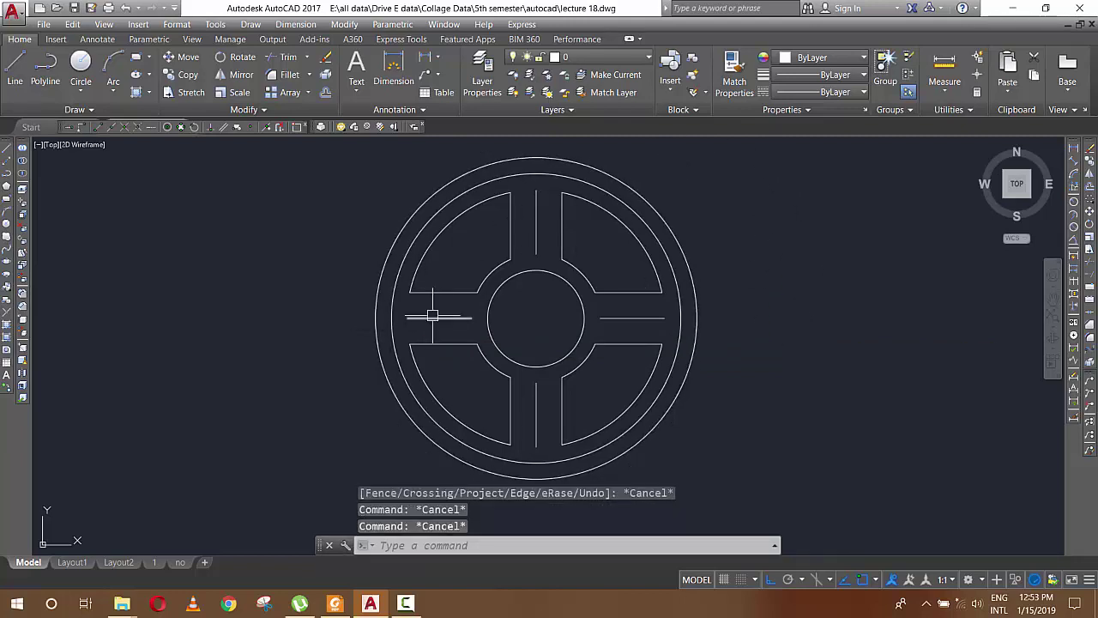
Set the four spoke centre lines to the CENTER2 linetype and compare with the reference PDF.
click(536, 225)
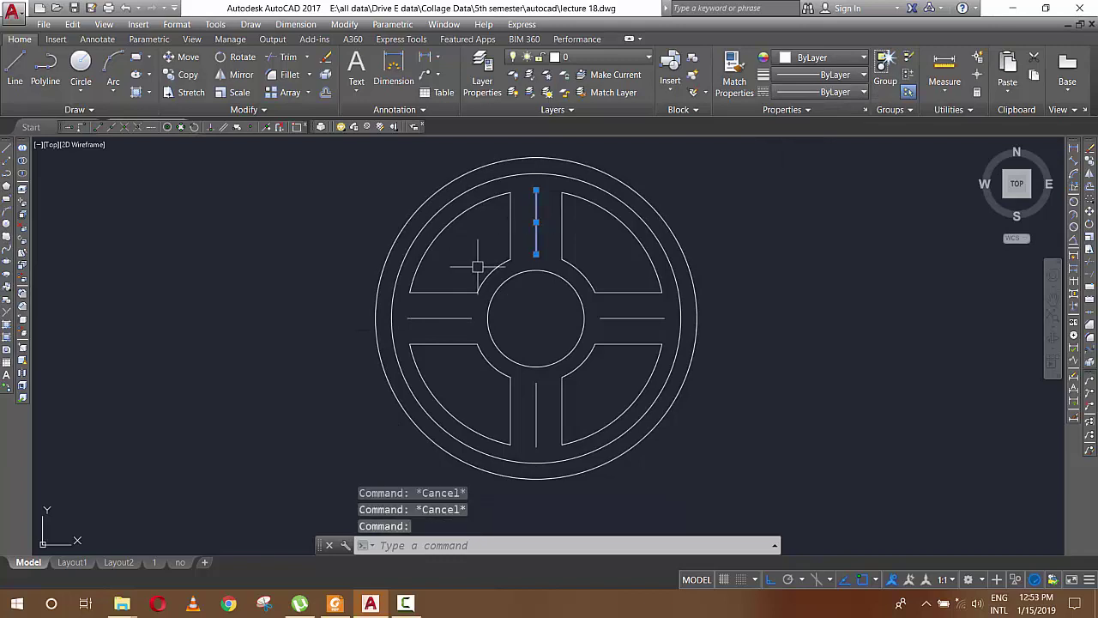
click(433, 318)
click(536, 395)
click(622, 330)
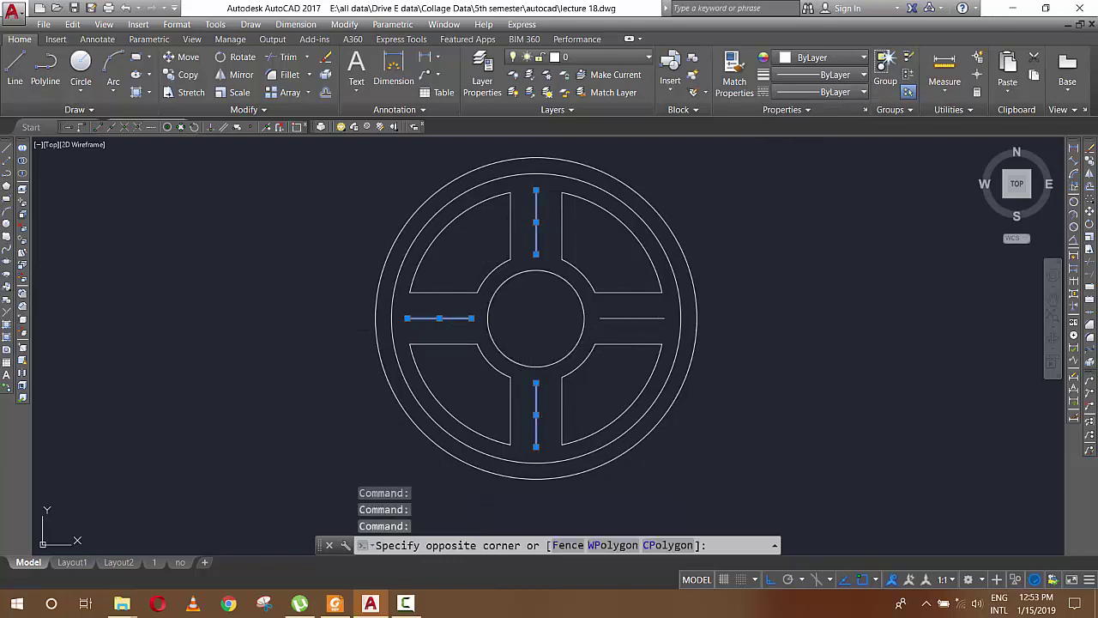
click(625, 318)
click(825, 93)
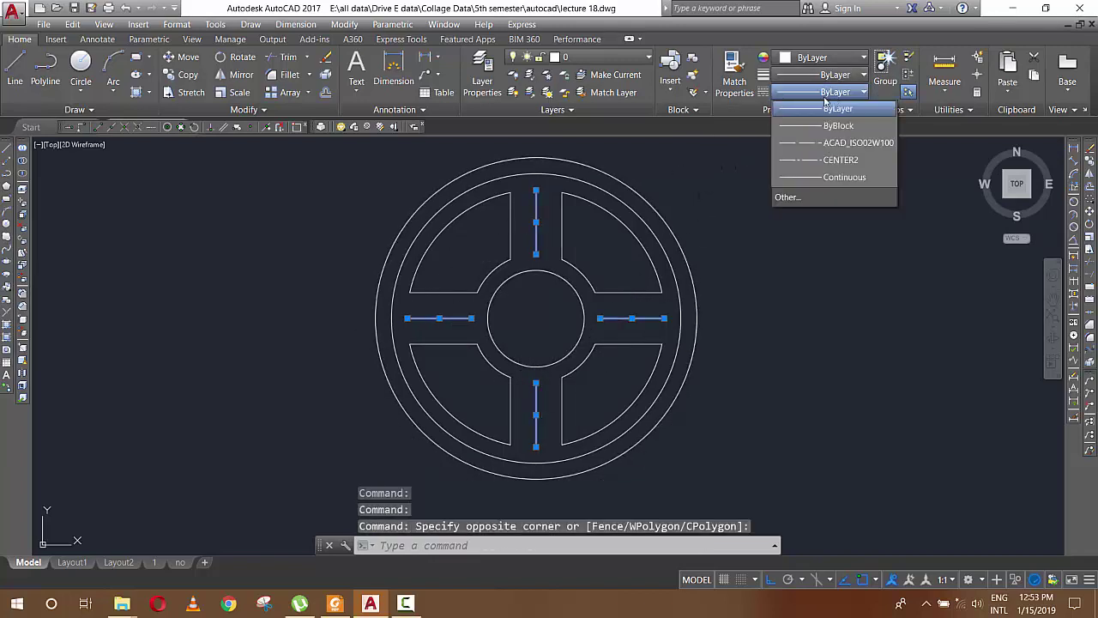
click(839, 159)
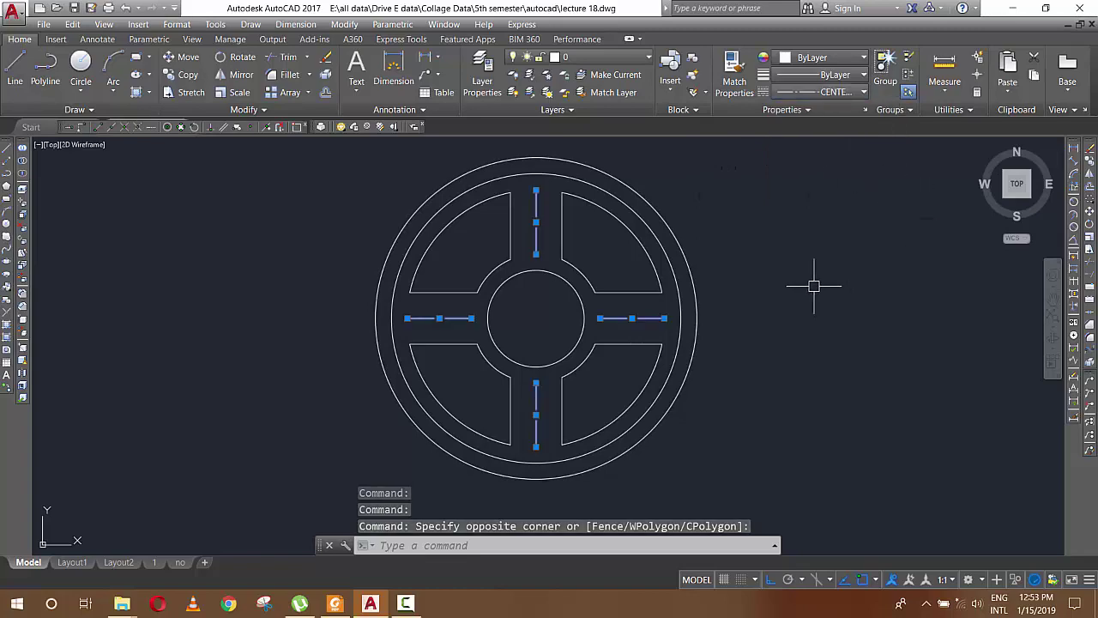
key(Escape)
key(Escape)
key(Escape)
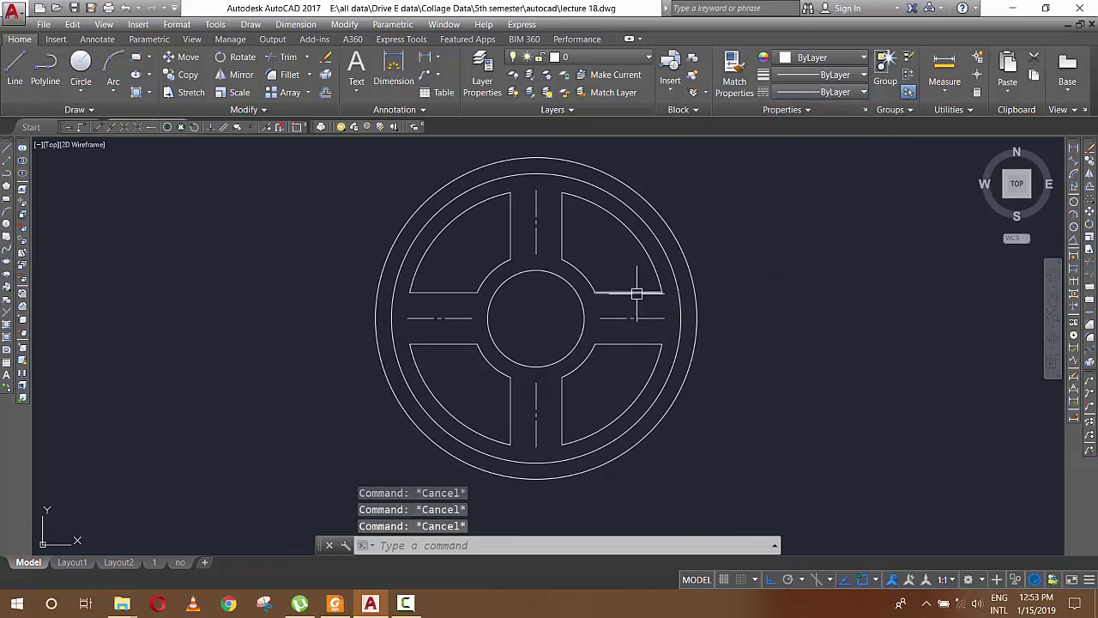
click(339, 603)
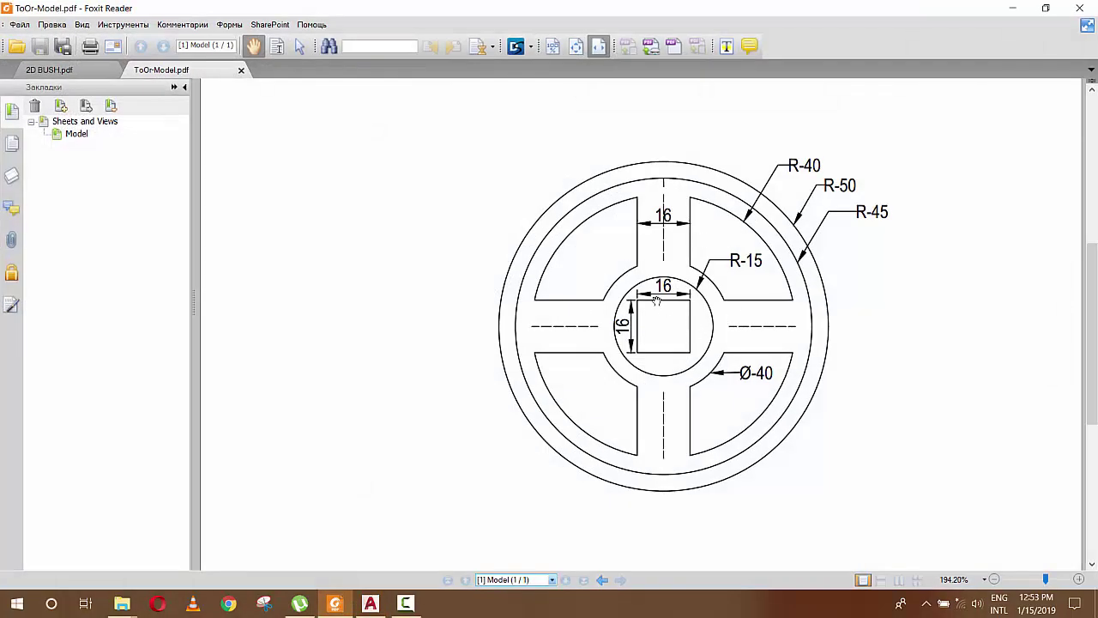
click(1013, 8)
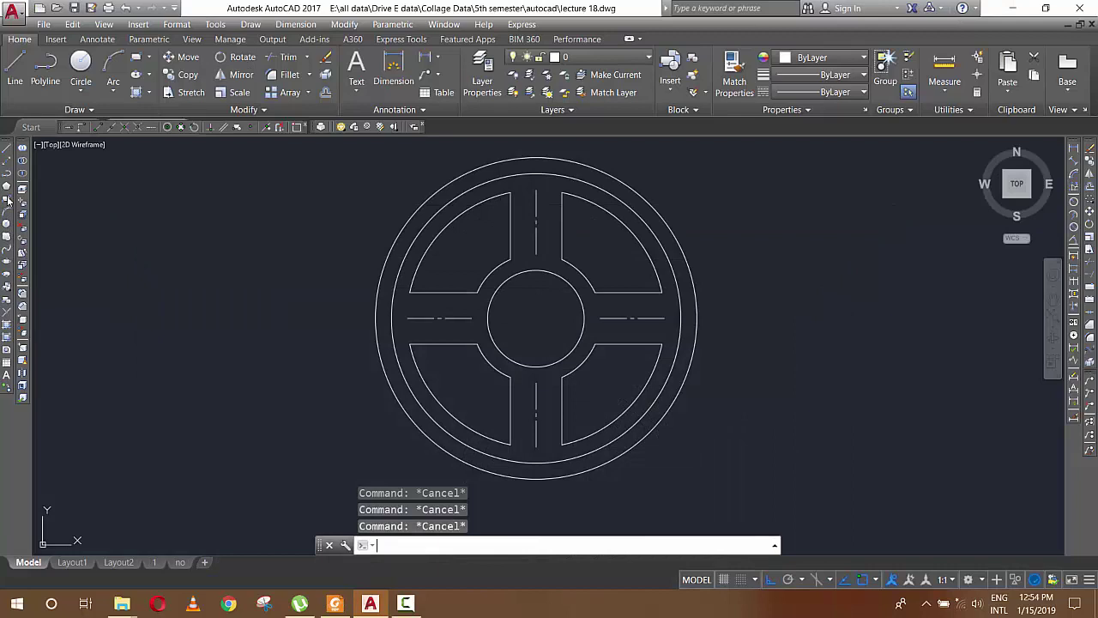
Draw a 16 × 16 rectangle left of the wheel using the Dimensions option.
click(7, 198)
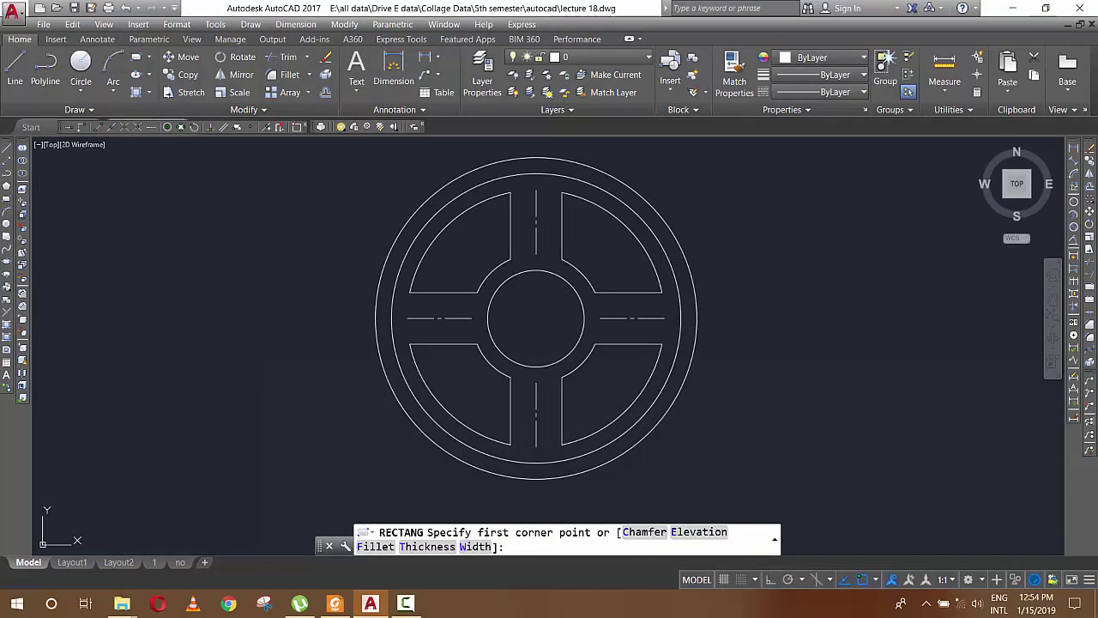
click(131, 323)
text(d)
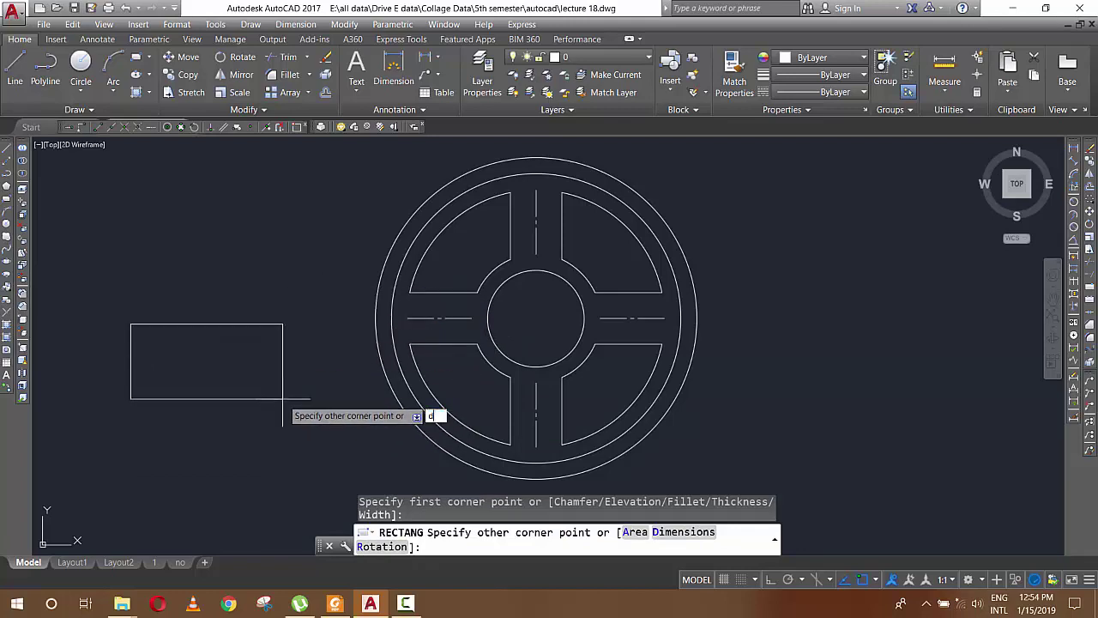
key(Return)
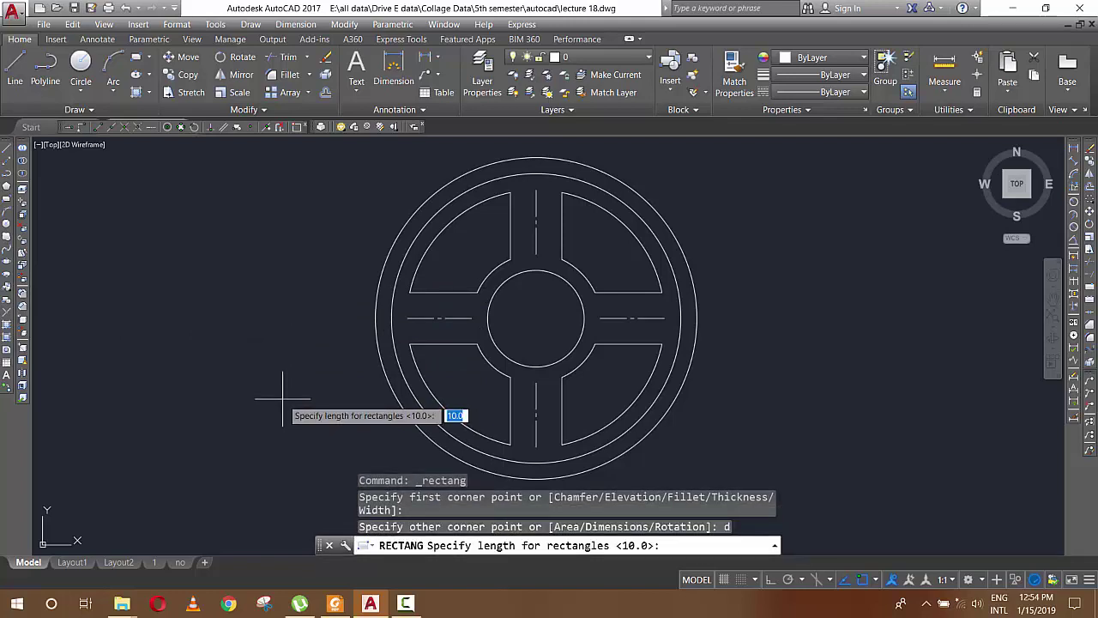
click(347, 607)
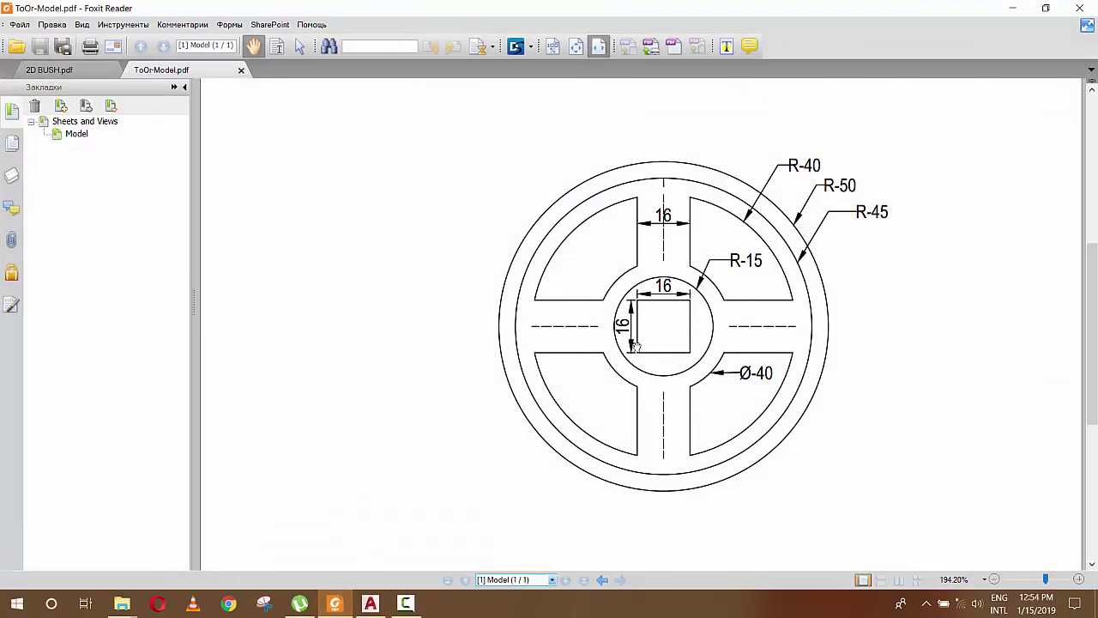
click(1010, 8)
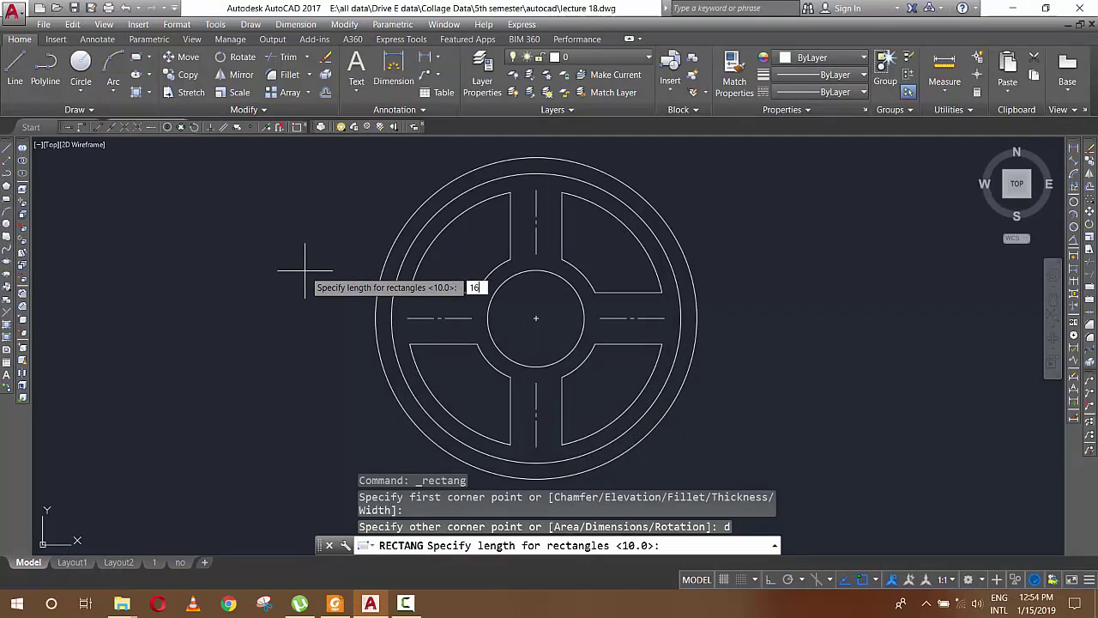
key(Return)
text(16)
key(Return)
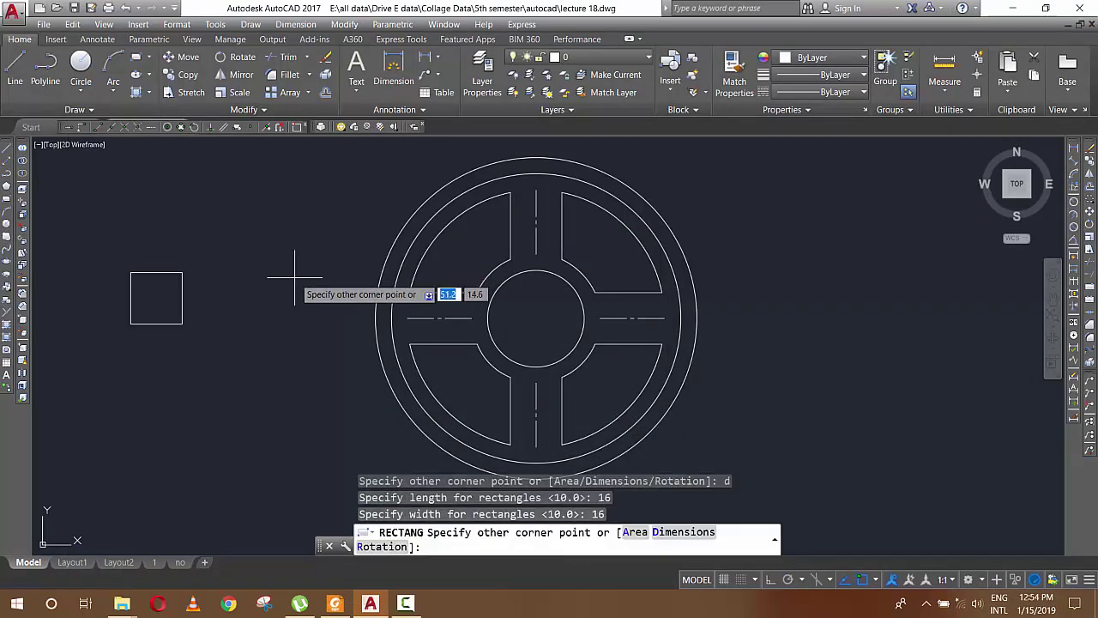
click(246, 216)
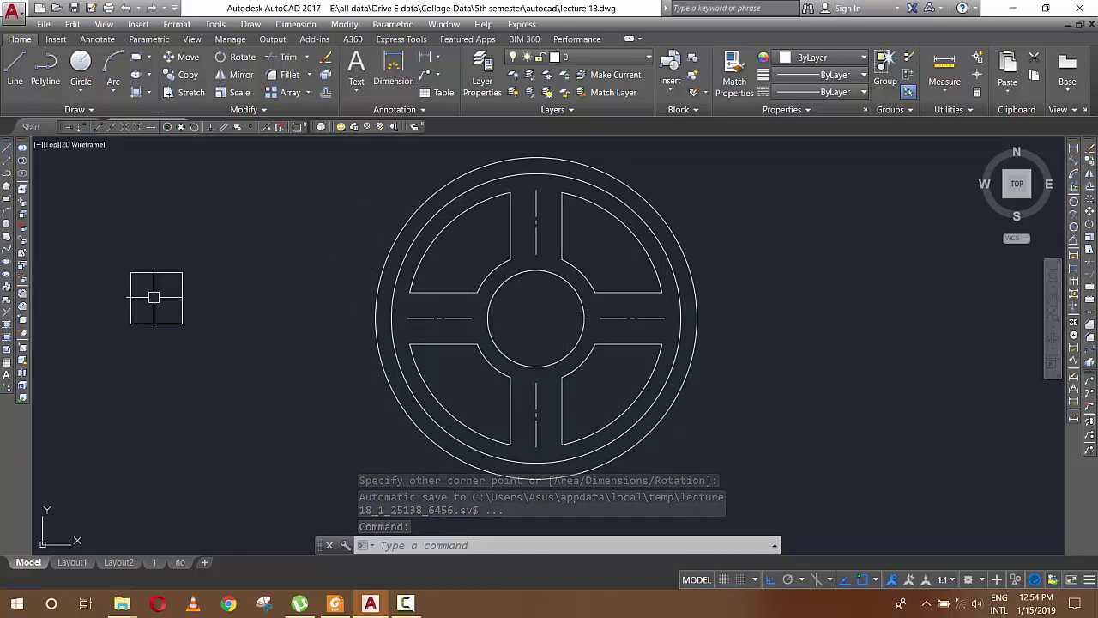
Draw two diagonal lines across the square to mark its centre.
click(6, 150)
click(130, 272)
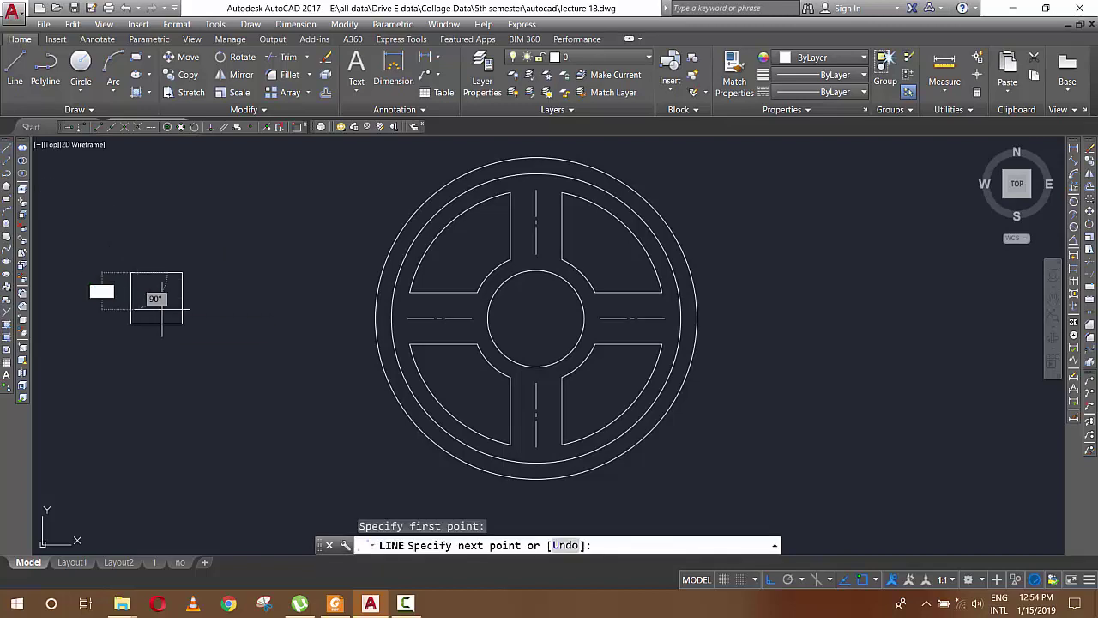
click(182, 324)
key(Return)
key(Return)
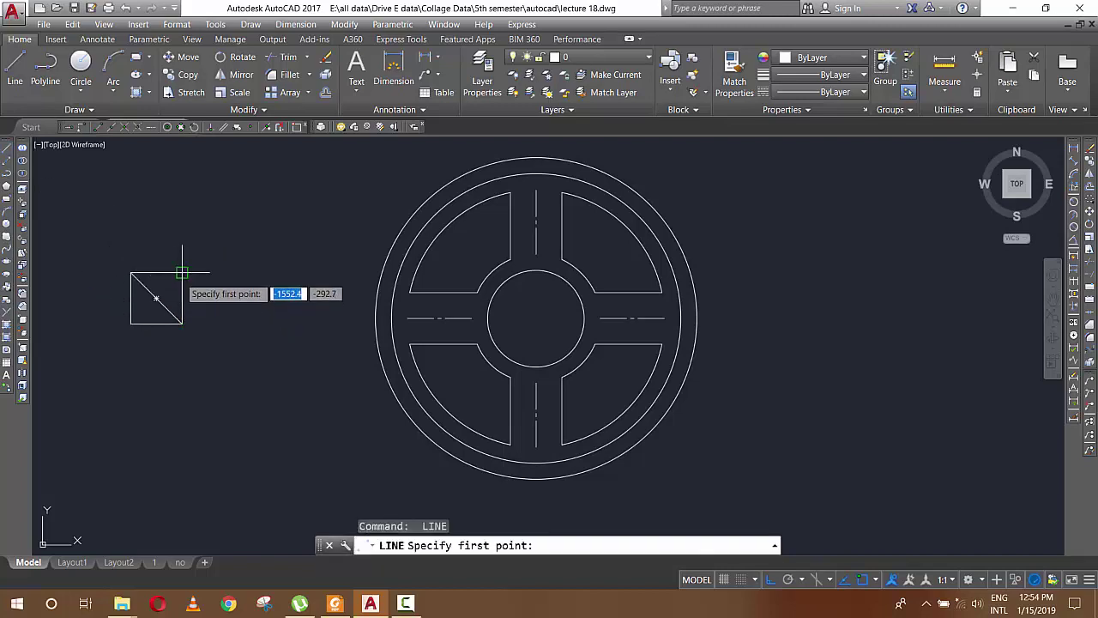
click(182, 273)
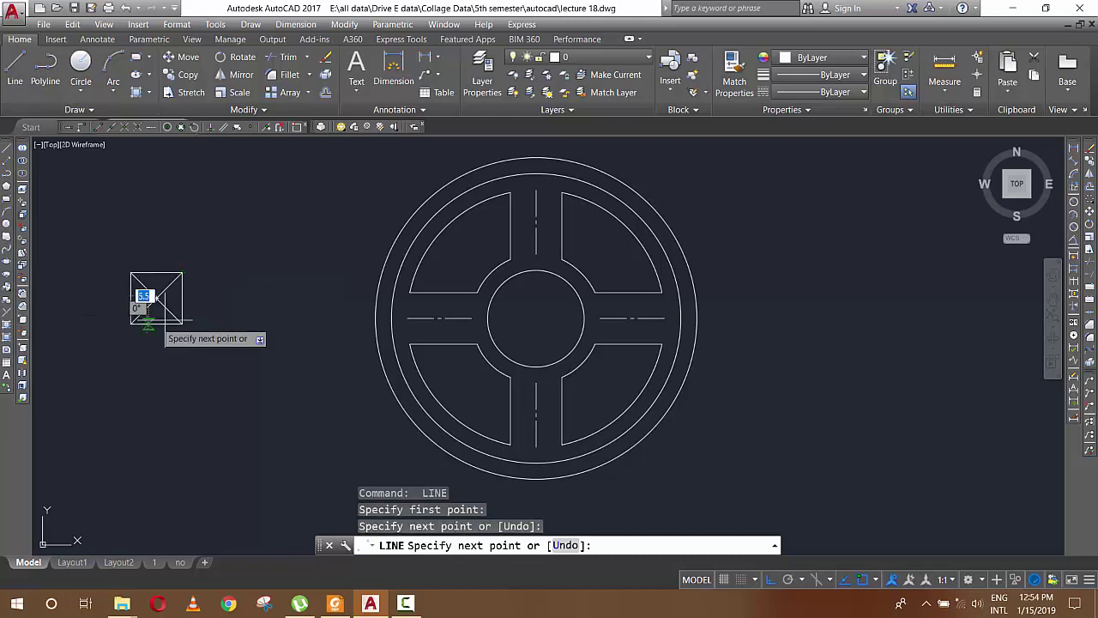
click(131, 325)
key(Return)
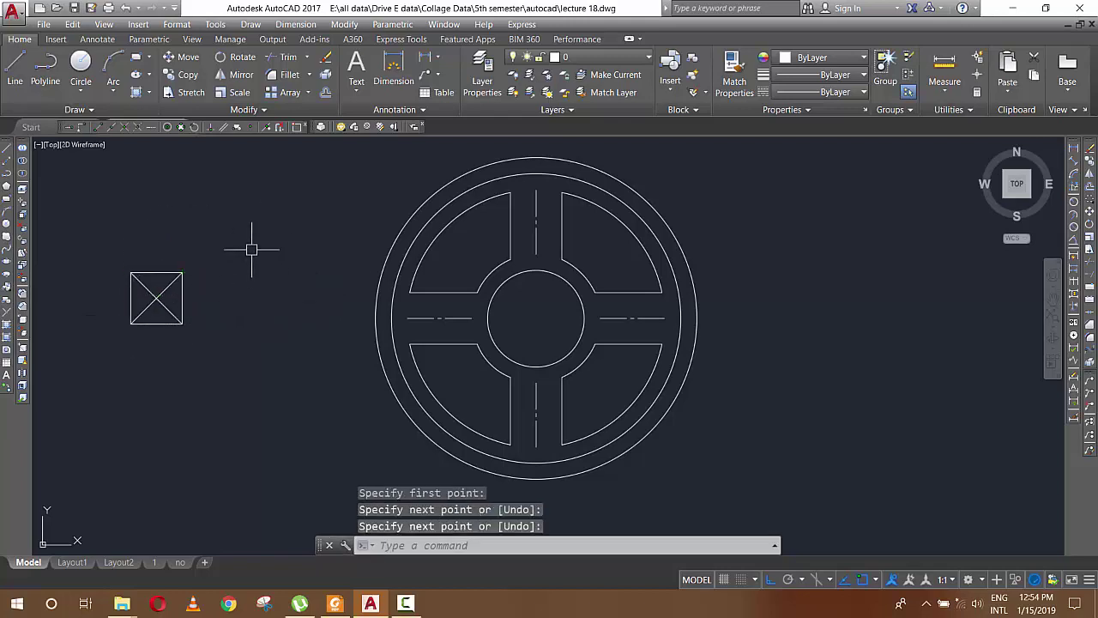
Move the square from its diagonal intersection to the wheel's centre.
text(m)
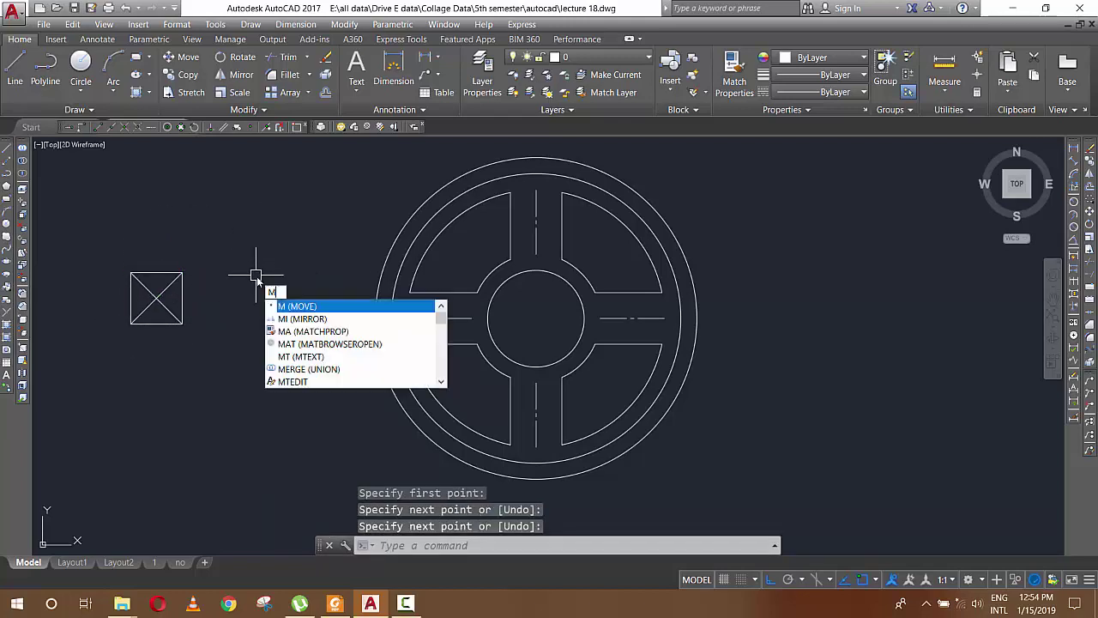
key(Return)
click(181, 293)
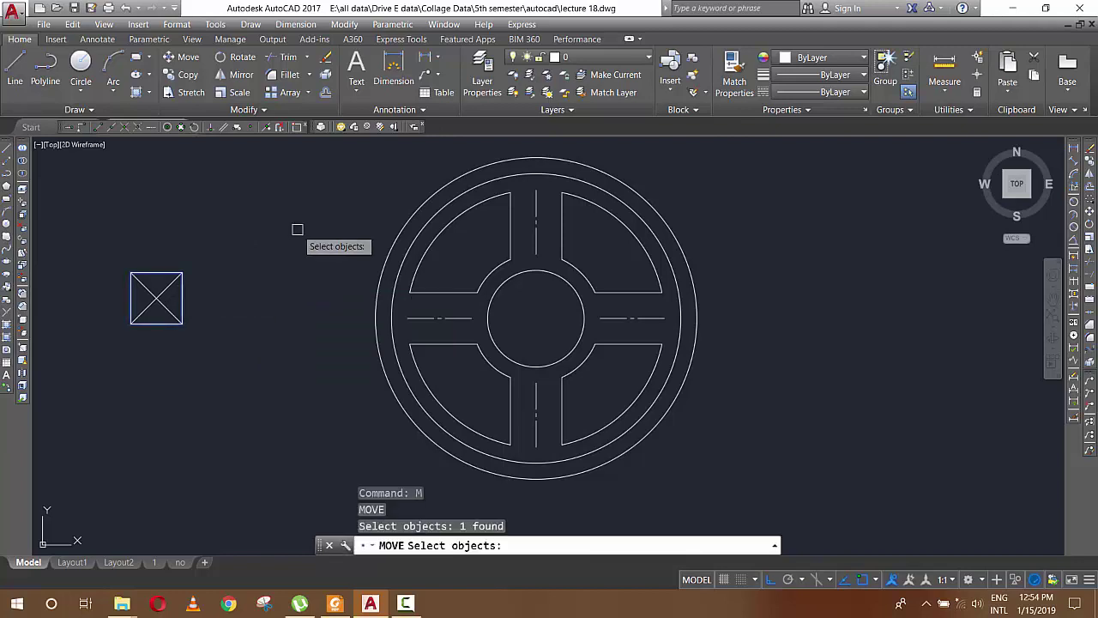
key(Return)
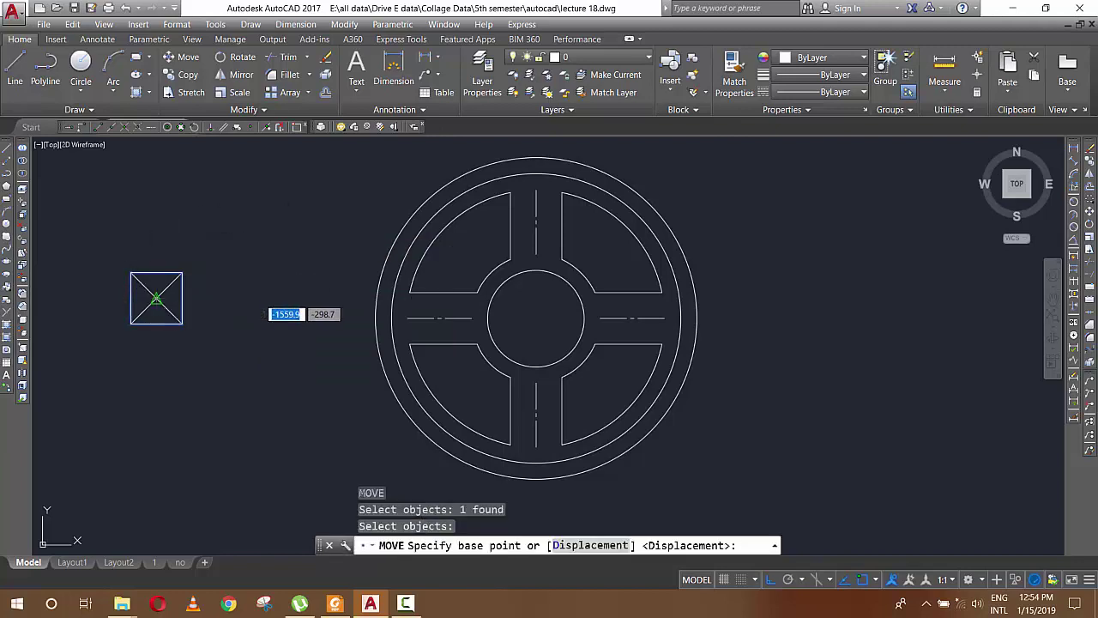
click(156, 298)
click(536, 318)
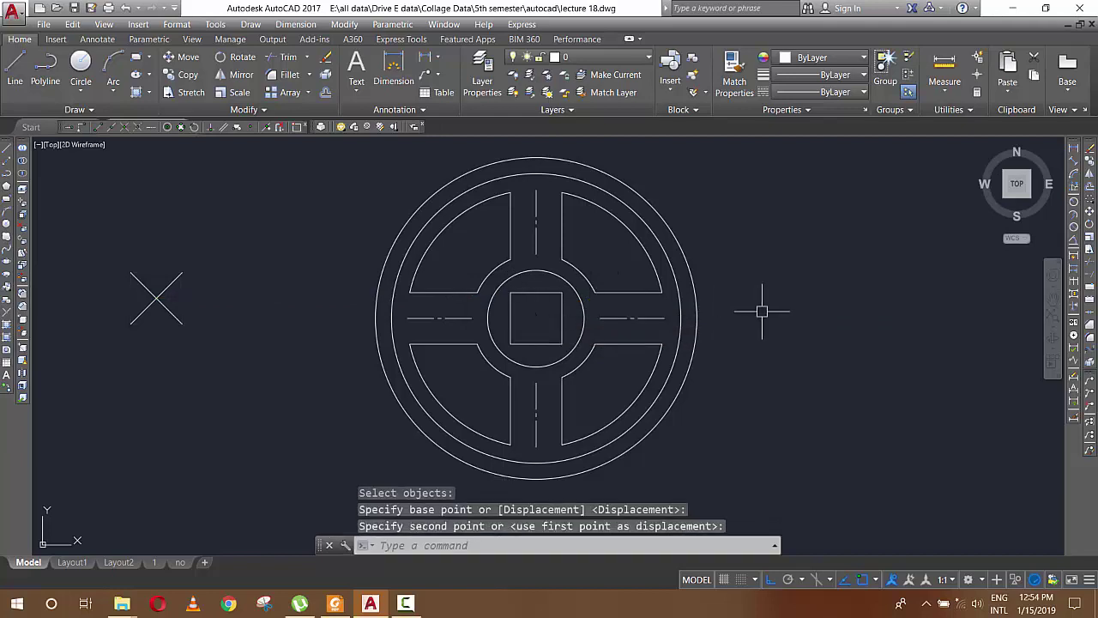
Window-select the leftover diagonal cross lines and erase them.
key(Escape)
key(Escape)
click(241, 346)
click(117, 251)
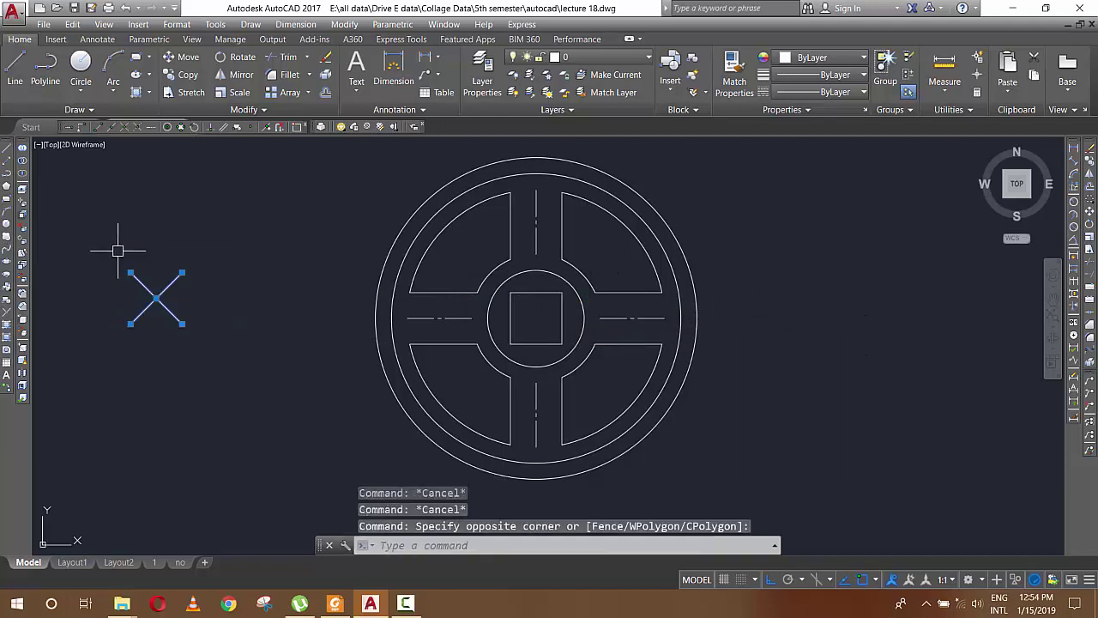
text(e)
key(Return)
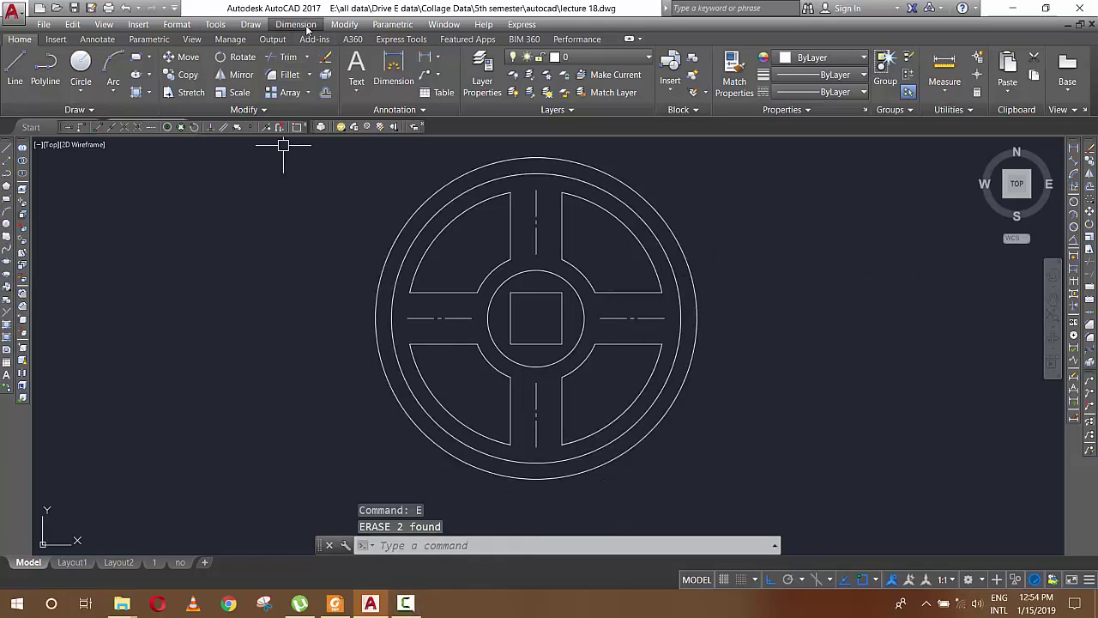
Add linear 16 dimensions to the centre square's height and width.
click(295, 24)
click(319, 56)
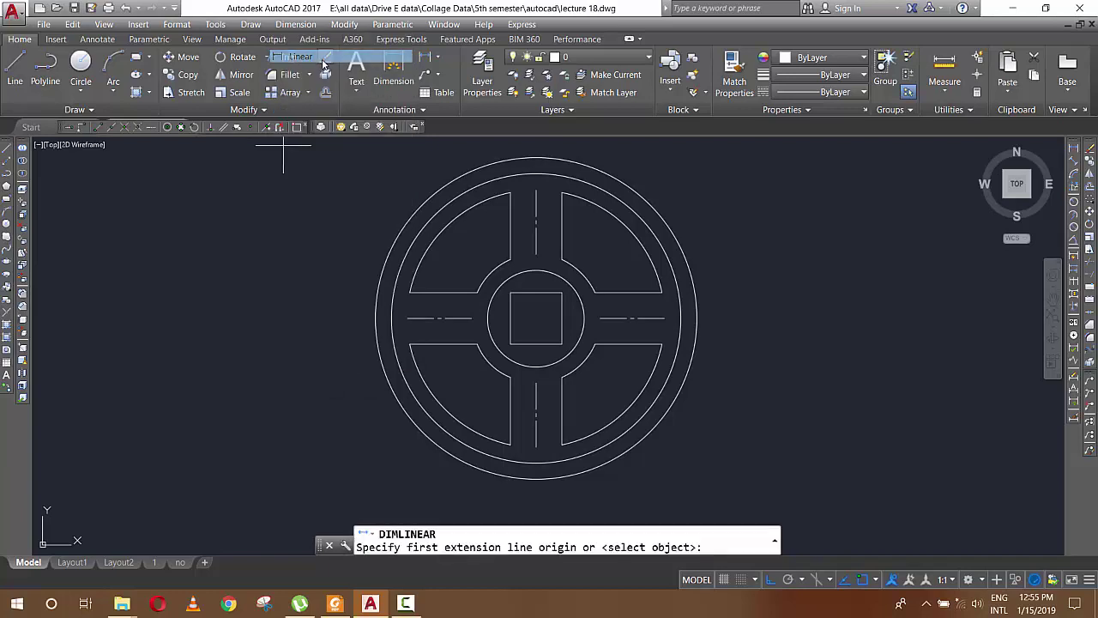
click(562, 293)
click(562, 343)
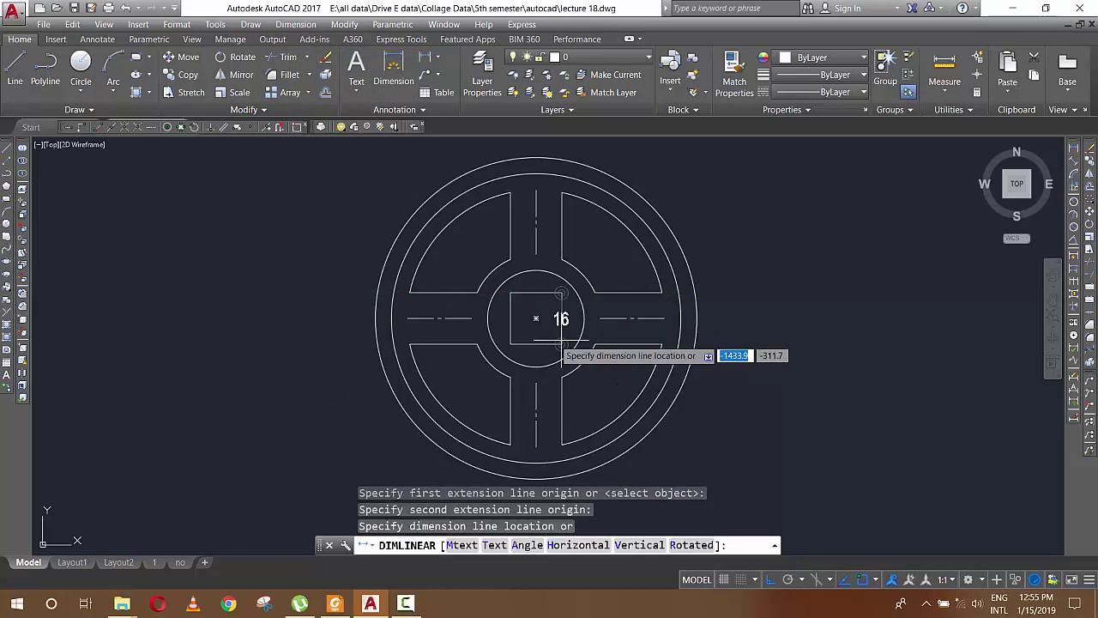
click(544, 319)
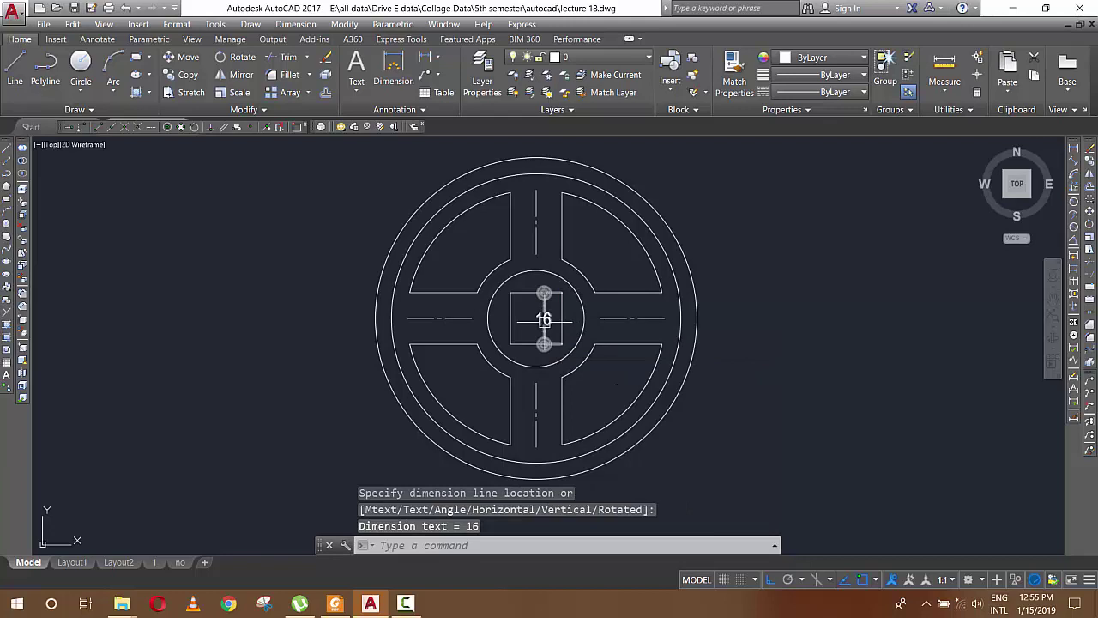
key(Return)
click(562, 319)
click(510, 318)
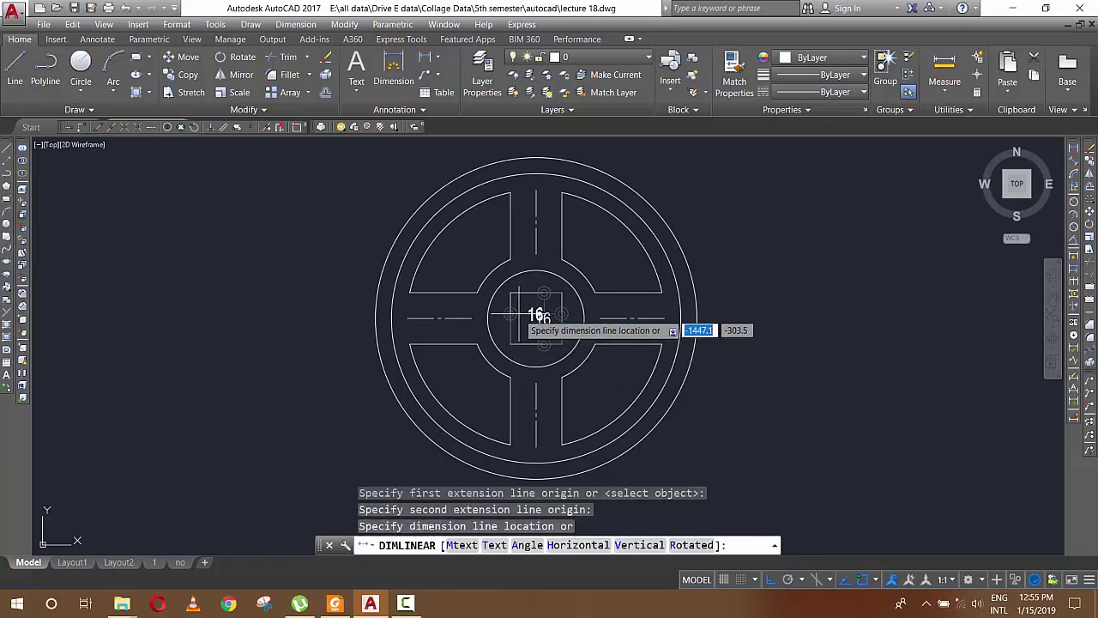
click(519, 306)
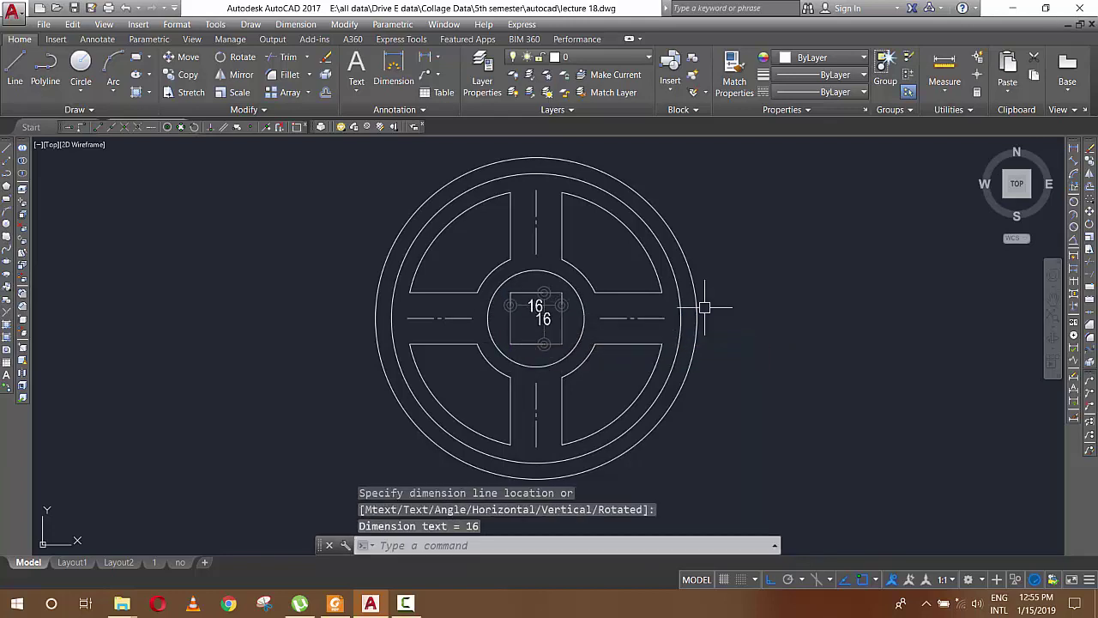
Dimension the top spoke's width as 16 with a linear dimension.
key(Return)
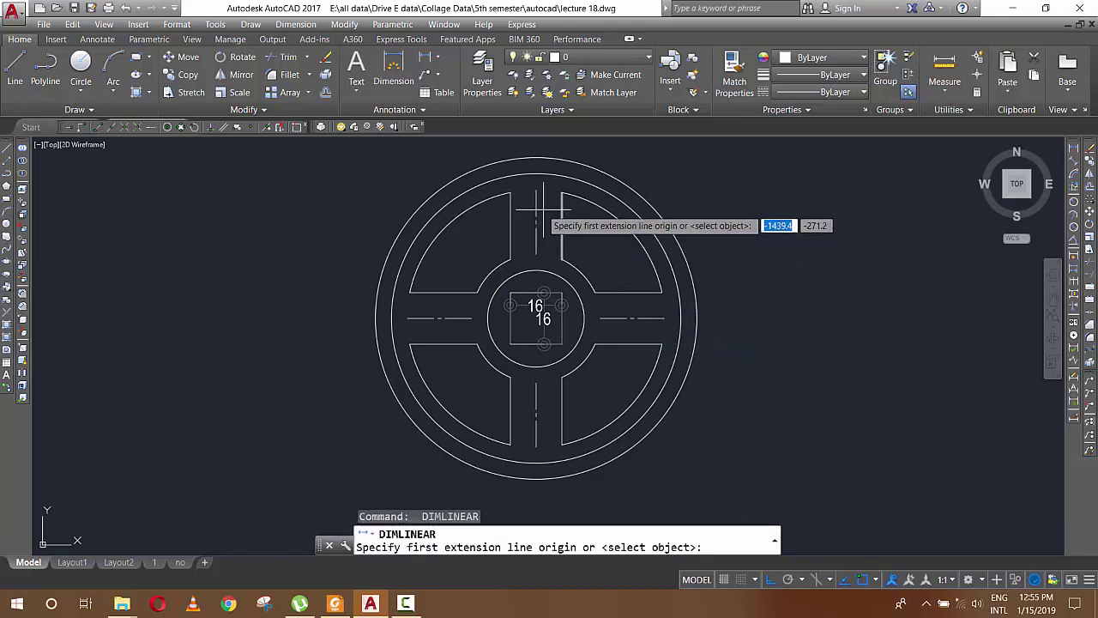
click(512, 194)
click(561, 194)
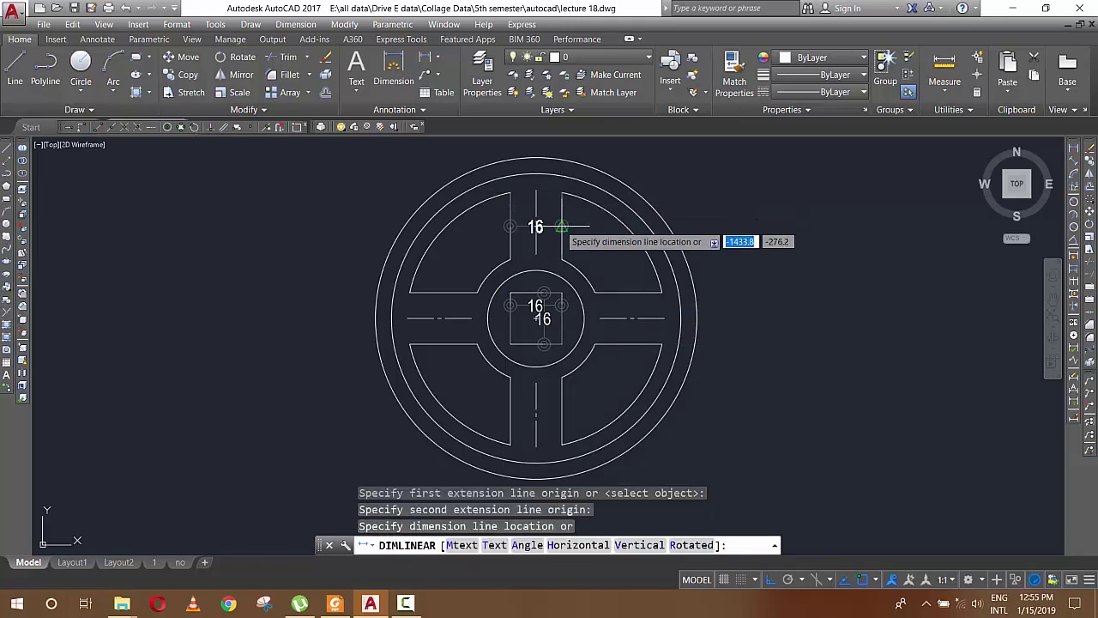
click(560, 225)
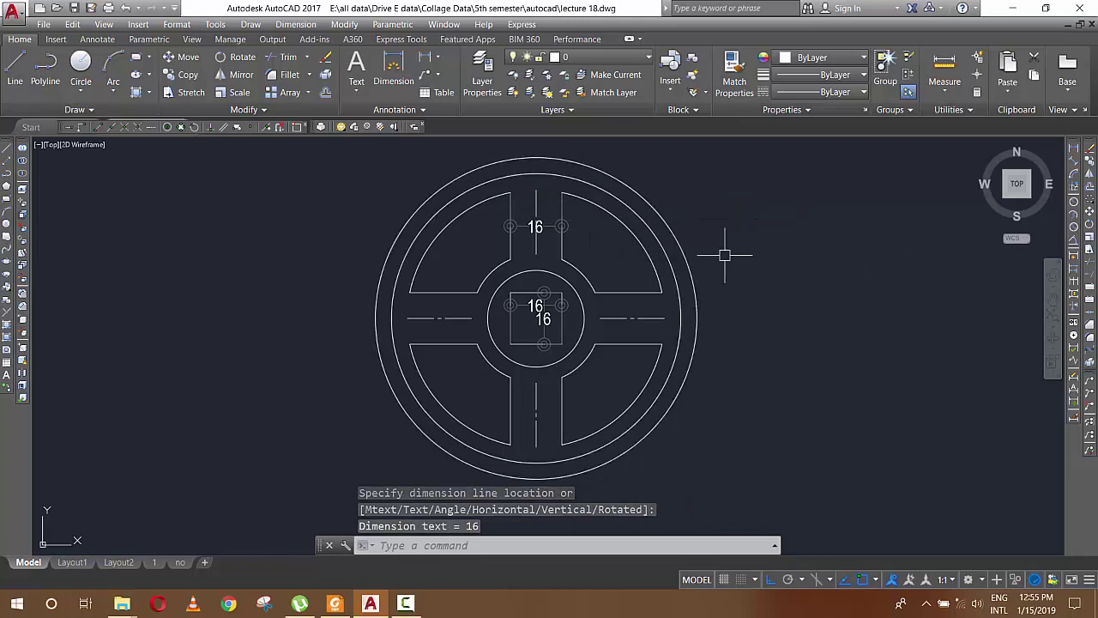
click(344, 24)
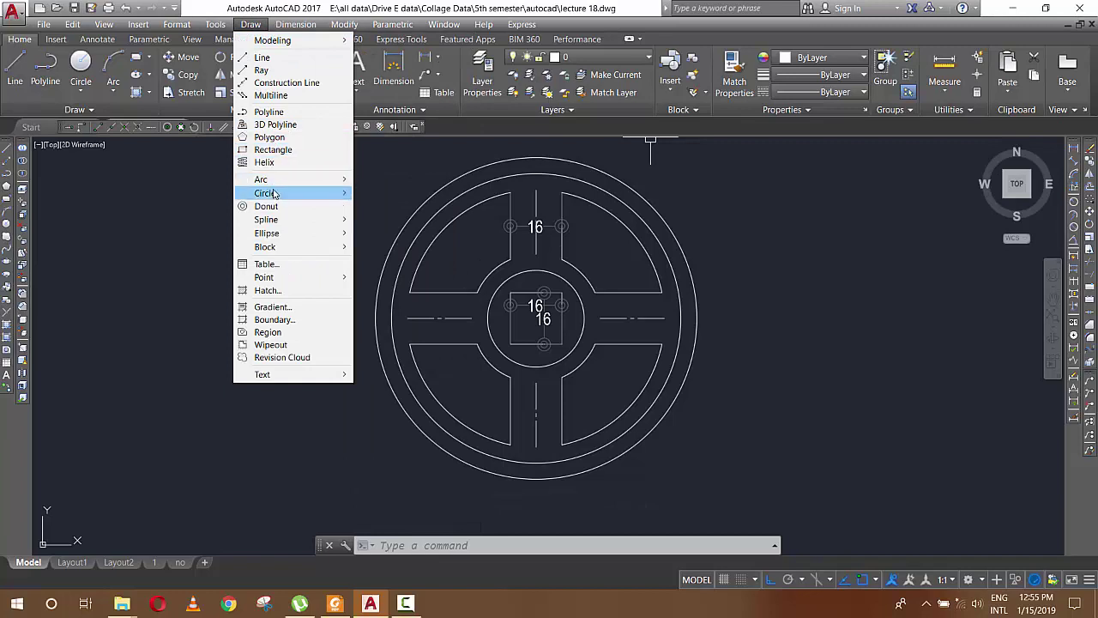
mouse_move(295, 24)
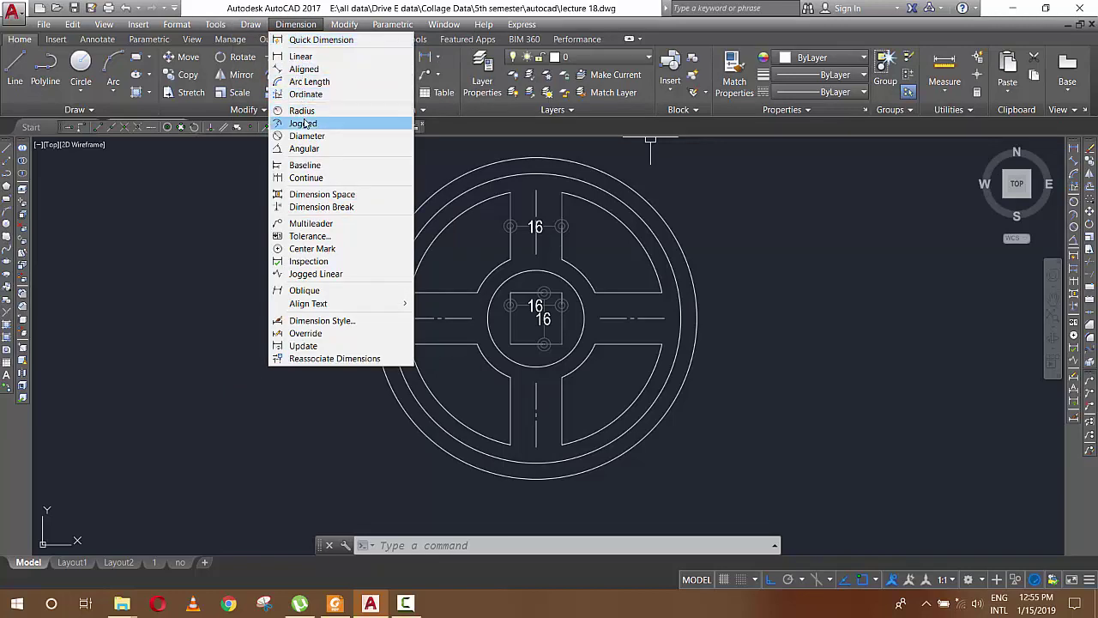
Add radius dimensions R15 on the hub circle and R20 on the lower-right arc.
click(302, 110)
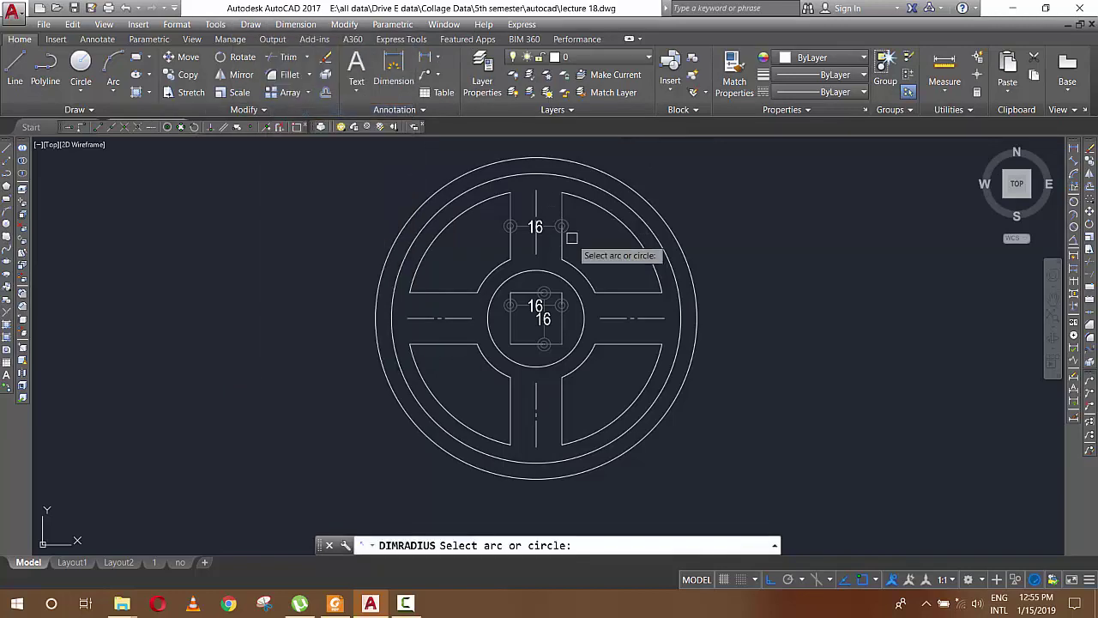
click(567, 282)
click(592, 253)
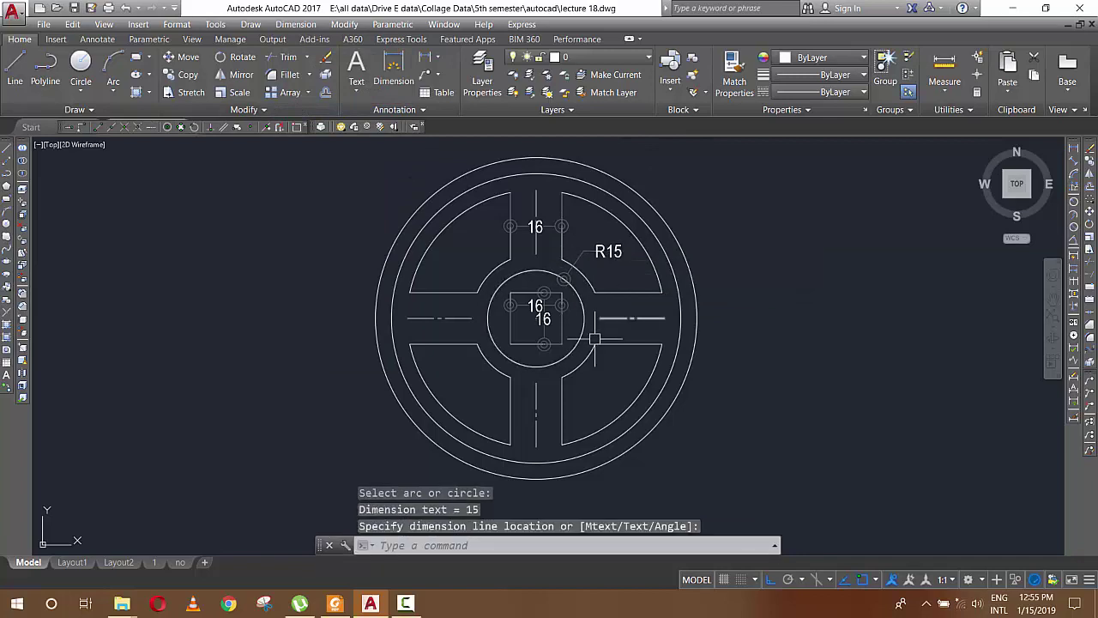
key(Return)
click(584, 362)
click(621, 369)
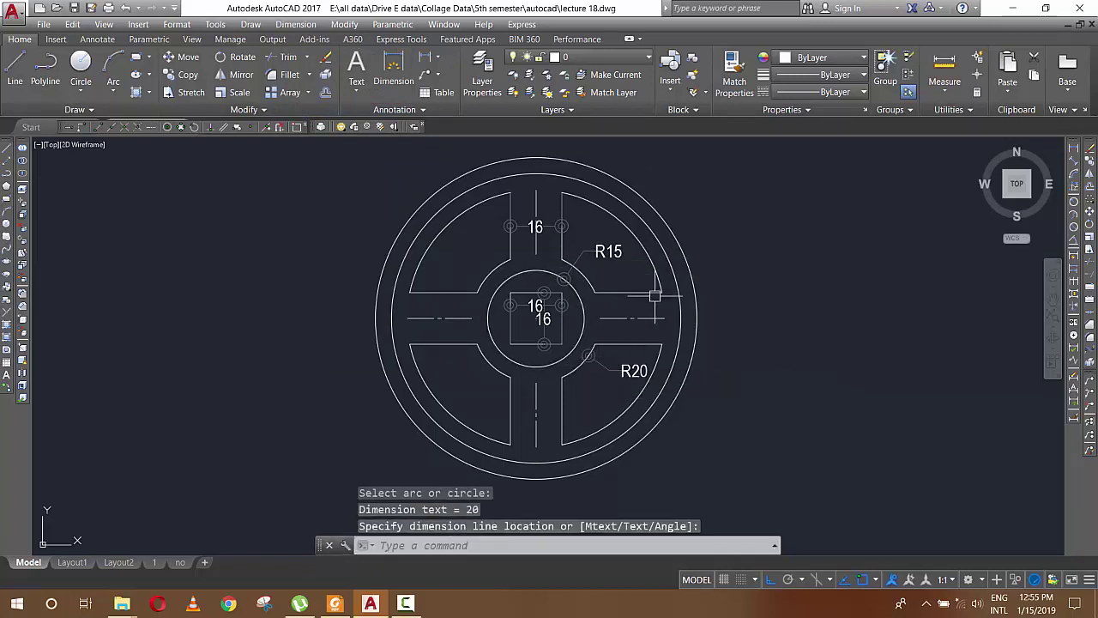
Label the rim circles with radius dimensions R40, R45 and R50.
key(Return)
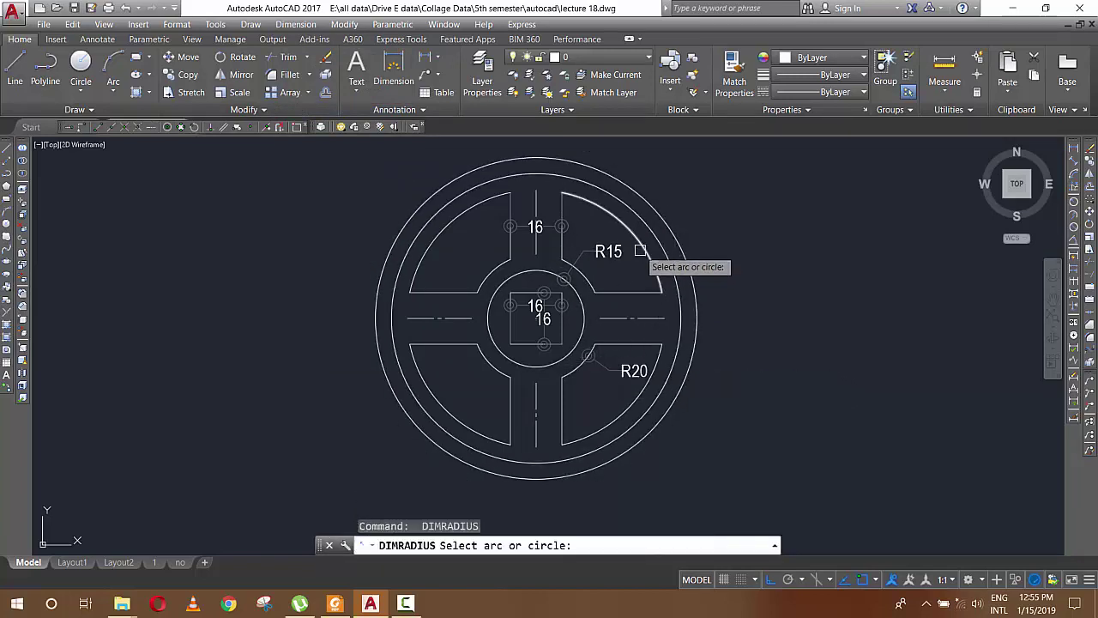
click(662, 228)
click(670, 210)
key(Return)
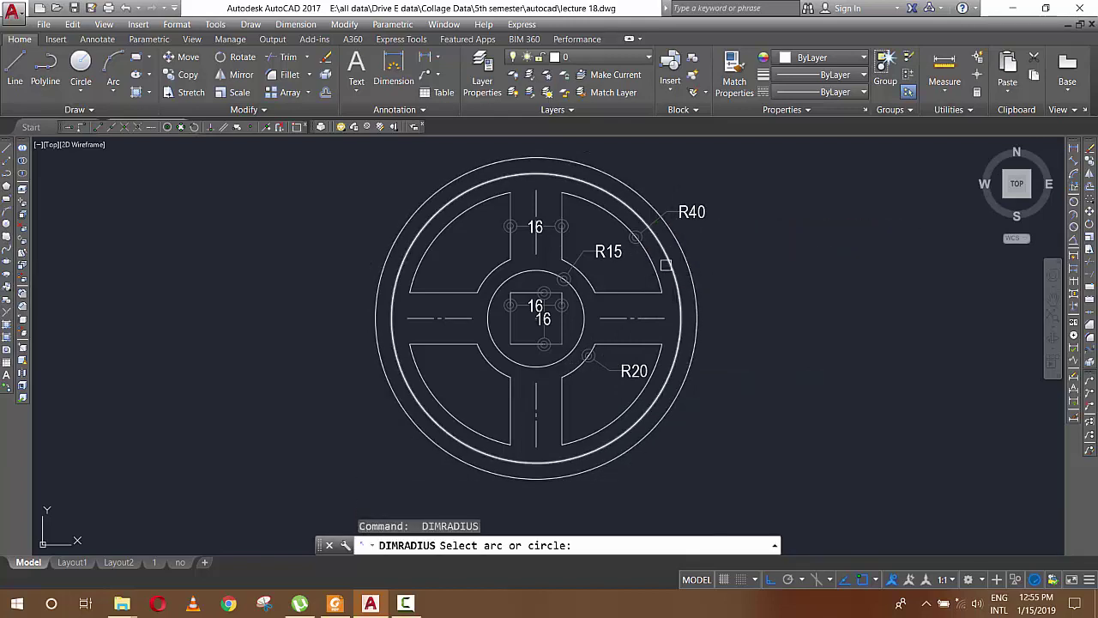
click(662, 252)
click(691, 241)
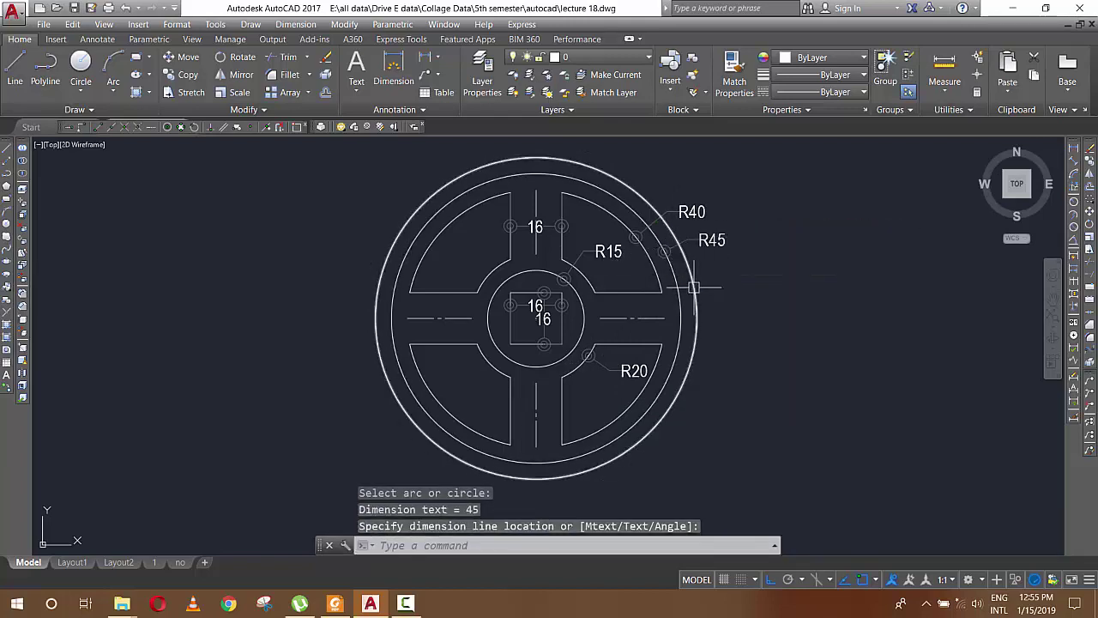
key(Return)
click(693, 279)
click(706, 269)
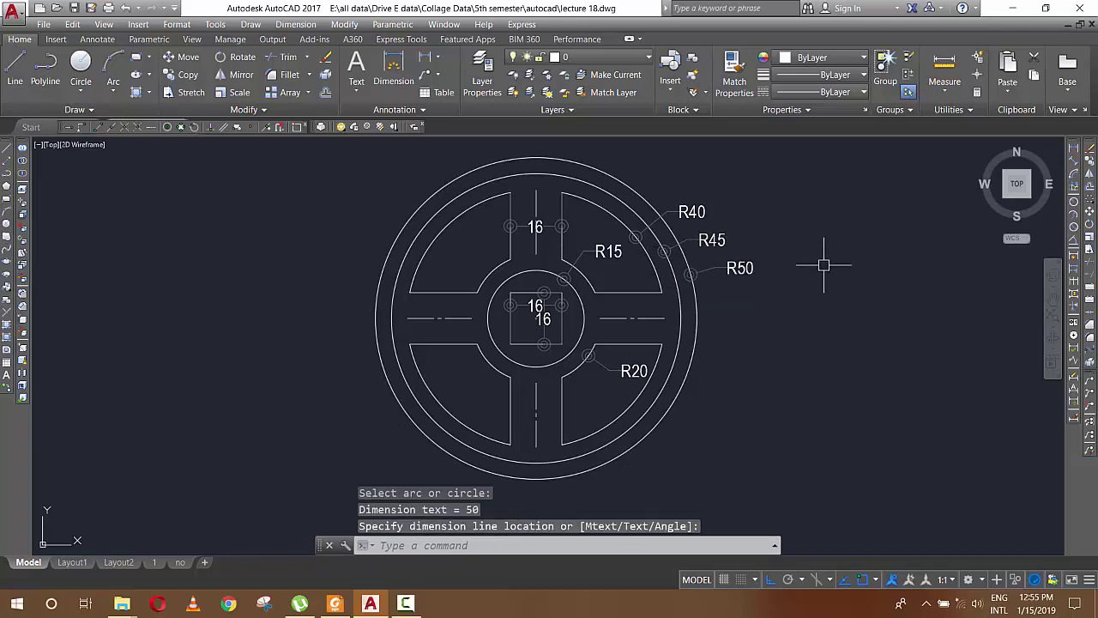
key(Escape)
key(Escape)
key(Escape)
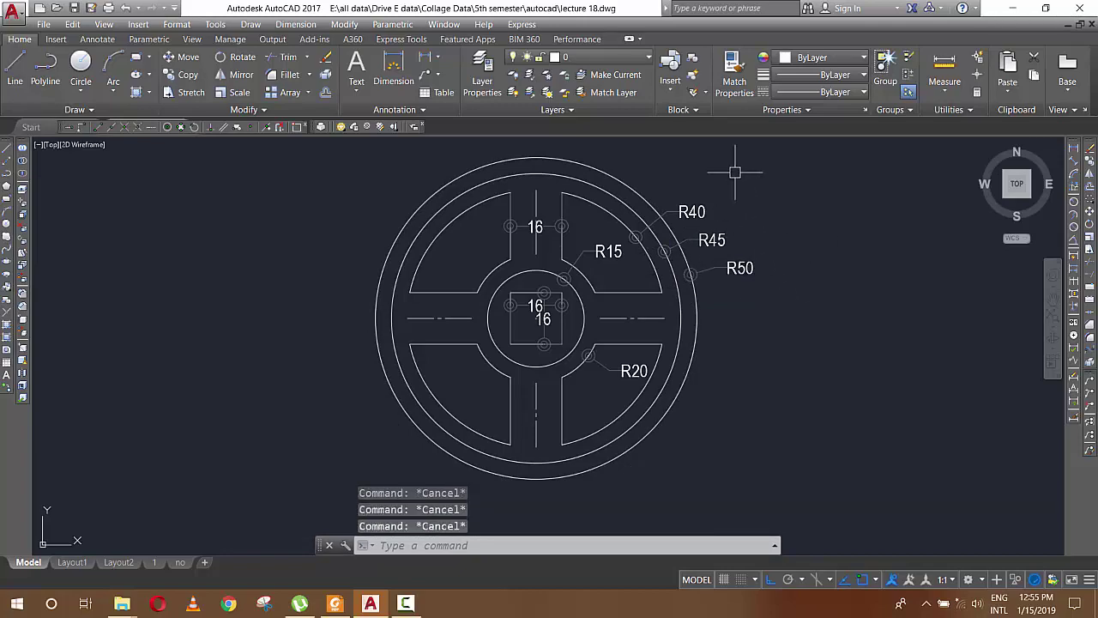
click(331, 606)
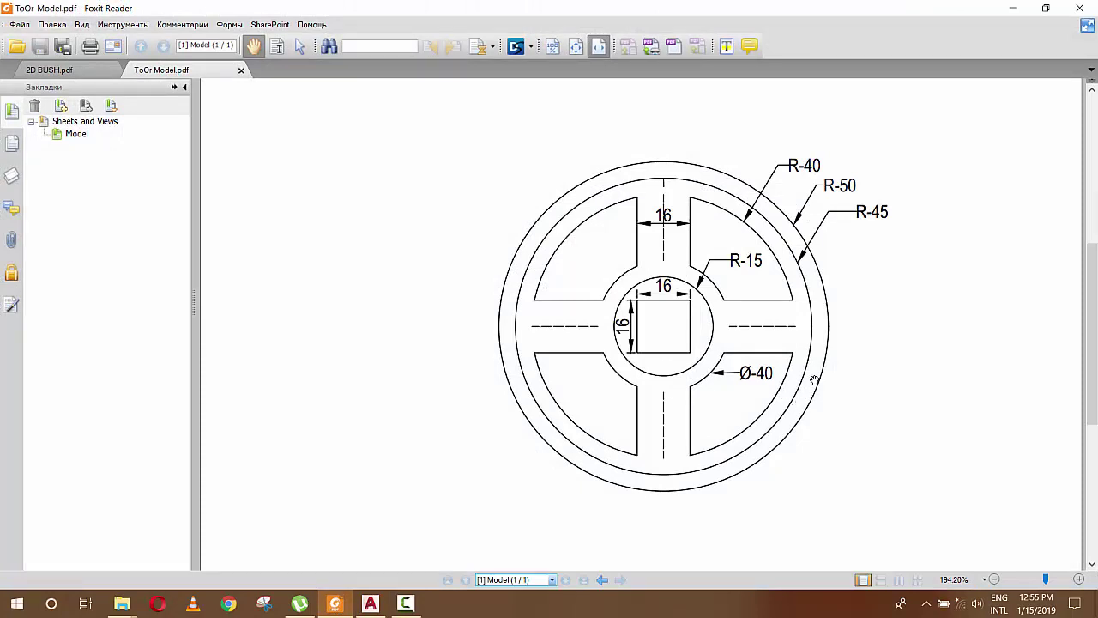
click(1012, 8)
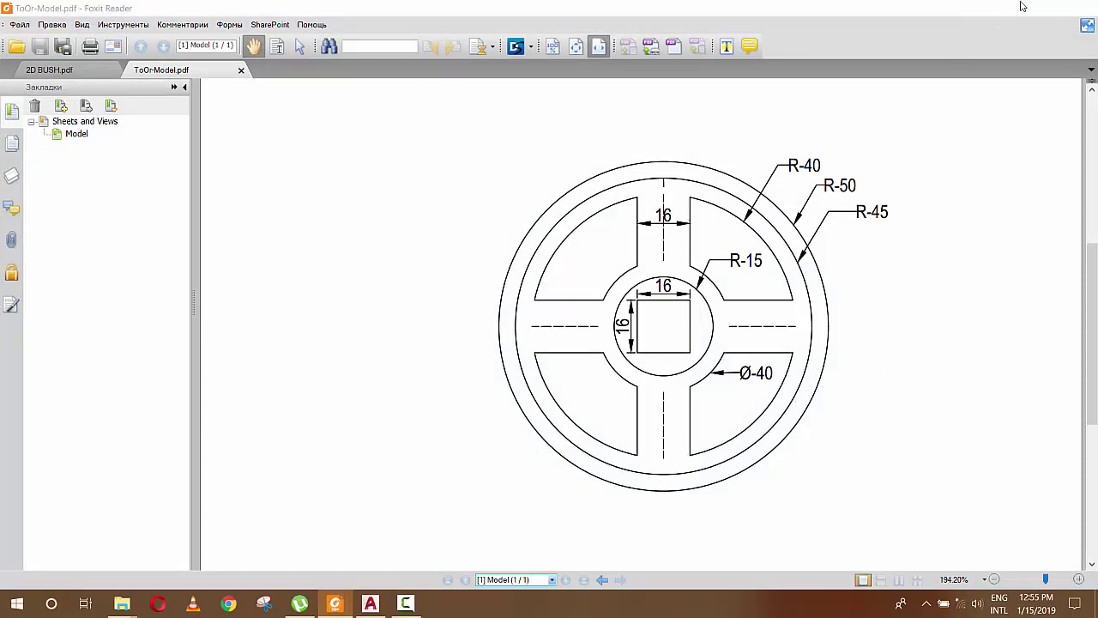